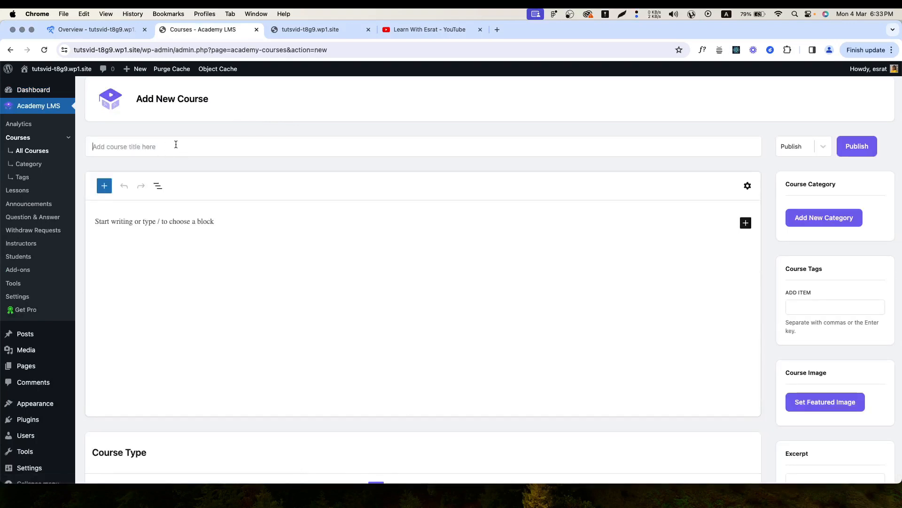
Title the course "WordPress Gutenberg Block Theme Dev" and fill its description with the heading and paragraph copied from the site's homepage.
{"action": "type", "text": "WordPress Gutenberg Block Theme Dev"}
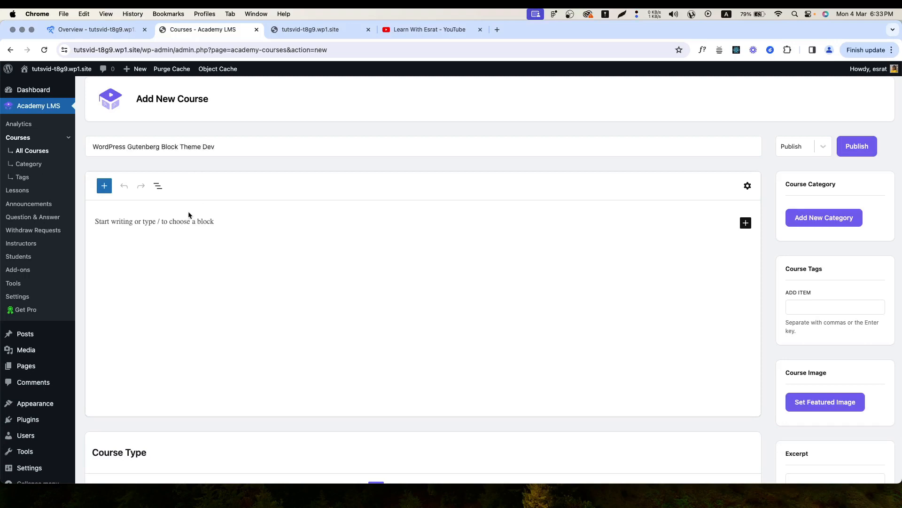
{"action": "left_click", "coordinate": [177, 222]}
{"action": "left_click", "coordinate": [311, 30]}
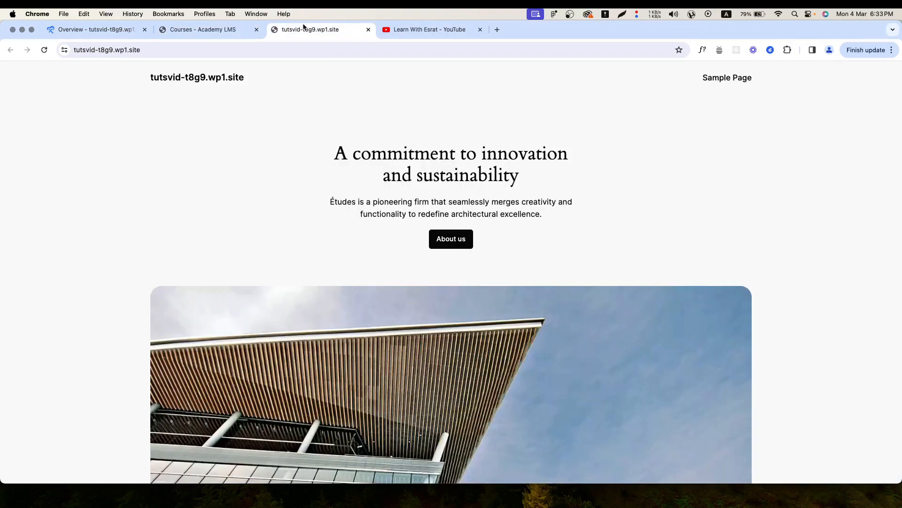
{"action": "left_click_drag", "start_coordinate": [334, 143], "coordinate": [565, 218]}
{"action": "key", "text": "super+c"}
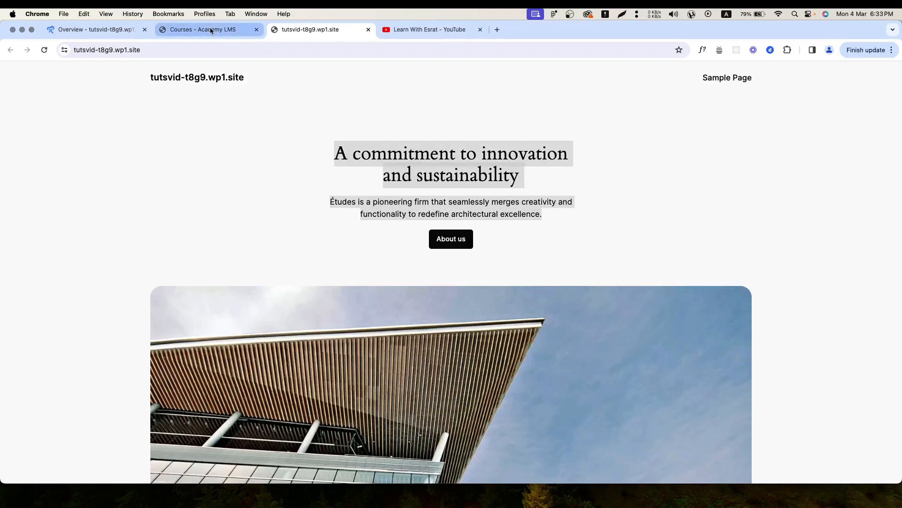
{"action": "left_click", "coordinate": [202, 29]}
{"action": "key", "text": "Return"}
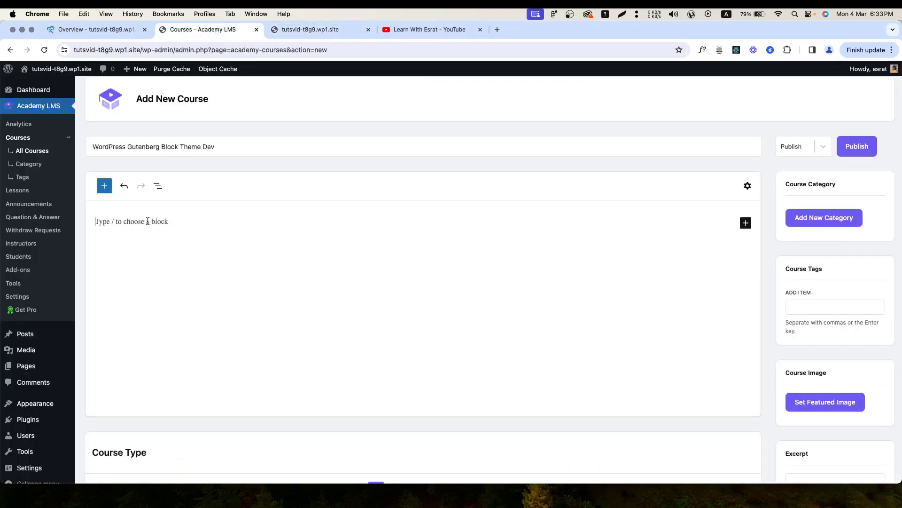
{"action": "key", "text": "super+v"}
Create a new course category named WordPress without a parent category.
{"action": "scroll", "coordinate": [312, 298], "scroll_direction": "down", "scroll_amount": 2}
{"action": "scroll", "coordinate": [311, 298], "scroll_direction": "down", "scroll_amount": 5}
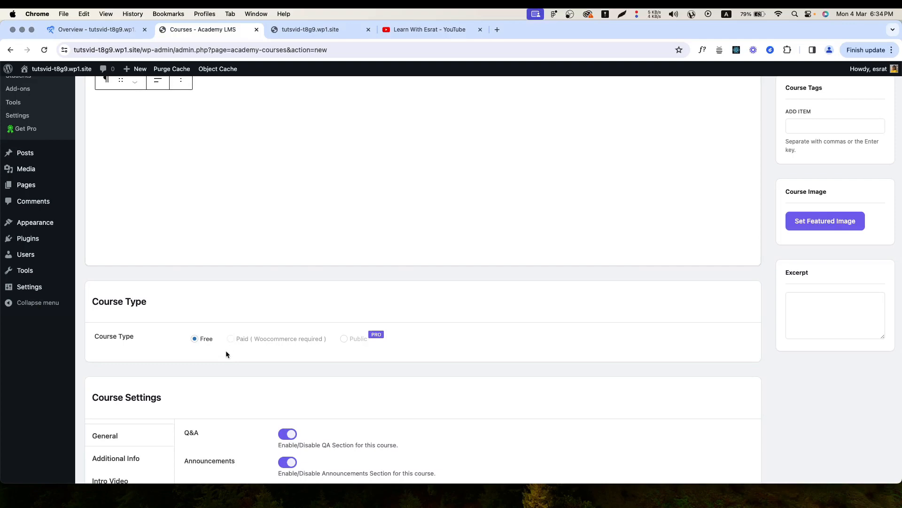
{"action": "scroll", "coordinate": [760, 441], "scroll_direction": "up", "scroll_amount": 7}
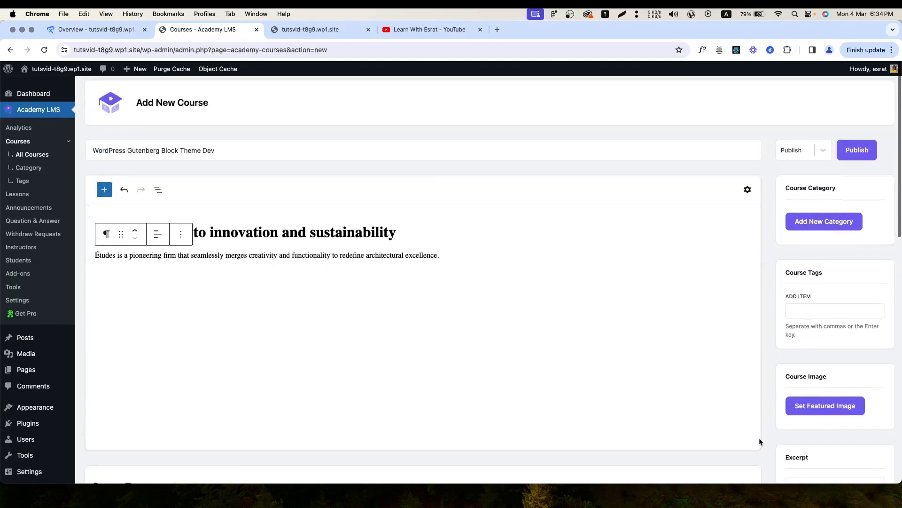
{"action": "left_click", "coordinate": [826, 220]}
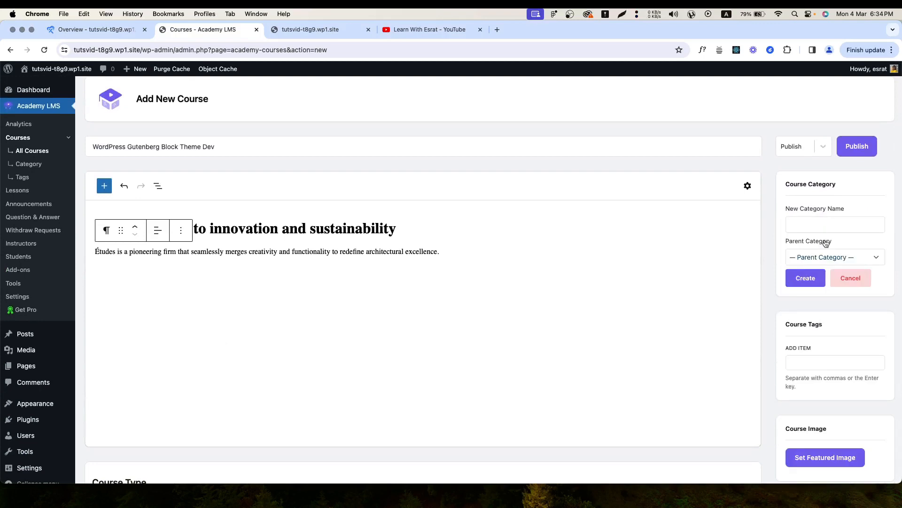
{"action": "left_click", "coordinate": [821, 220]}
{"action": "type", "text": "Word"}
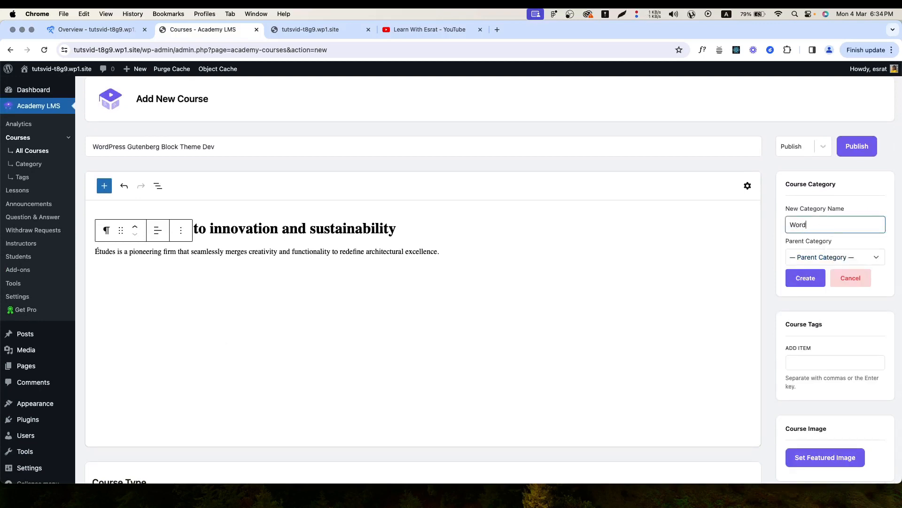
{"action": "type", "text": "PRess"}
{"action": "left_click", "coordinate": [806, 277]}
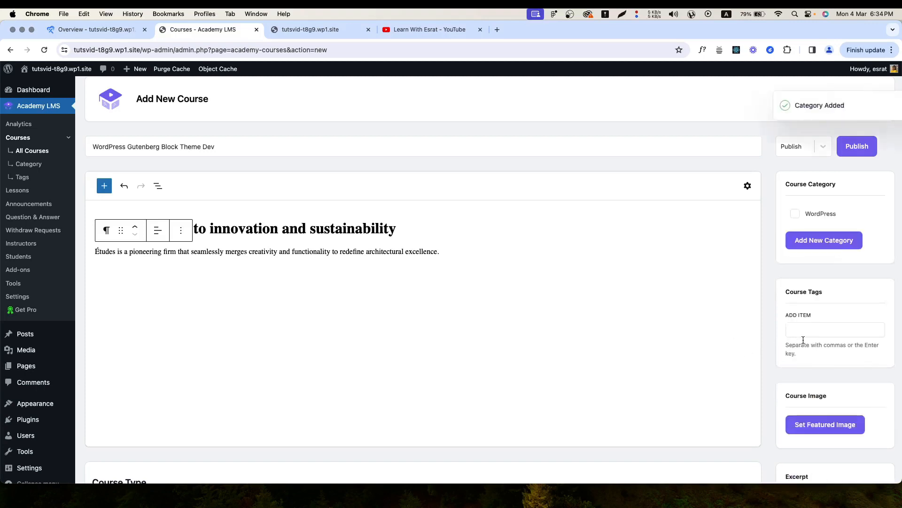
Add the course tags gutenberg, wordpress, theme and dev.
{"action": "left_click", "coordinate": [819, 335]}
{"action": "type", "text": "gu"}
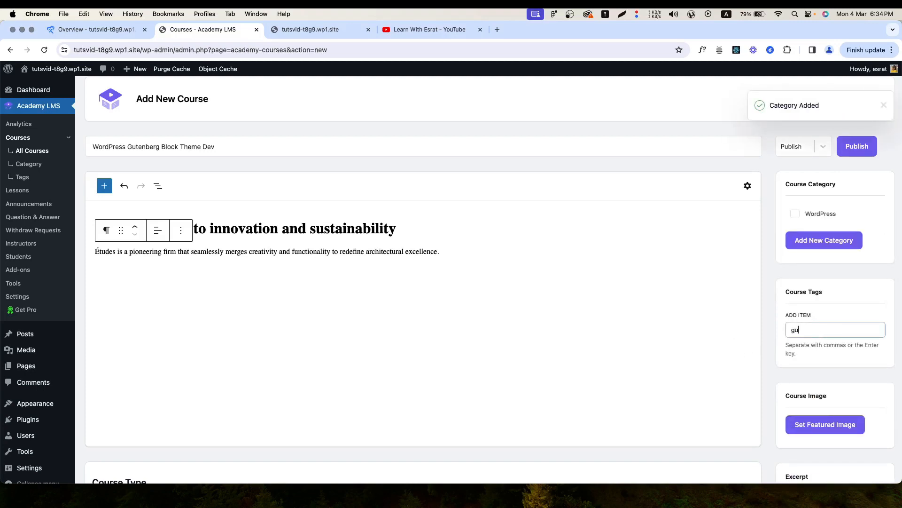
{"action": "type", "text": "tenberg"}
{"action": "key", "text": "Return"}
{"action": "type", "text": "wordpress"}
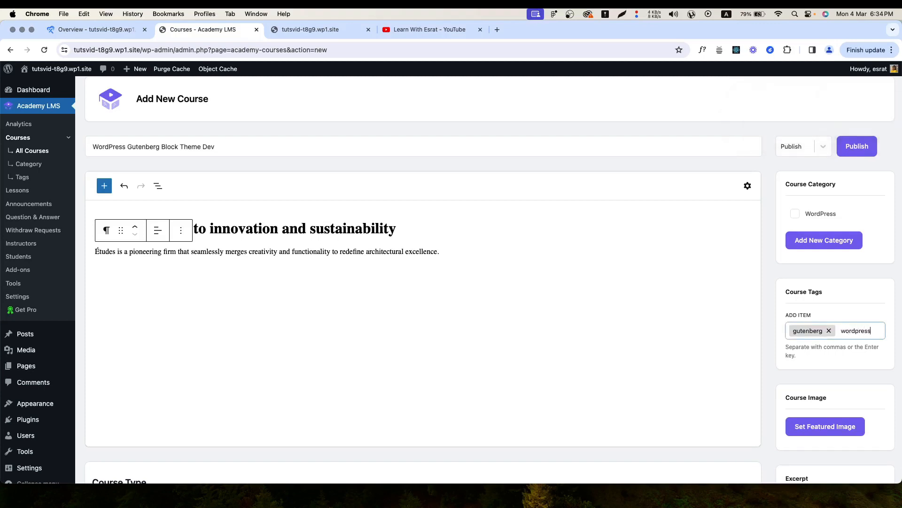
{"action": "key", "text": "Return"}
{"action": "type", "text": "theme"}
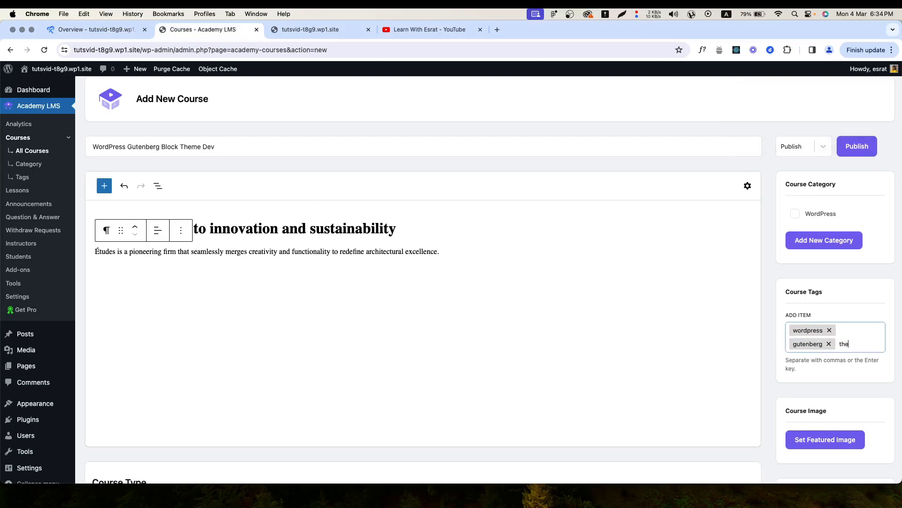
{"action": "key", "text": "Return"}
{"action": "type", "text": "dev"}
{"action": "key", "text": "Return"}
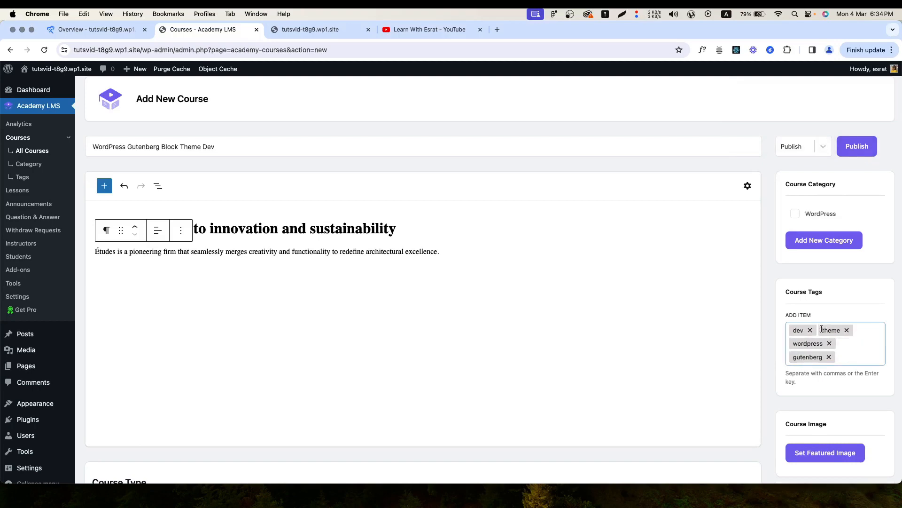
In the general course settings, set the difficulty level to Beginner and the language to Bangla.
{"action": "scroll", "coordinate": [710, 399], "scroll_direction": "down", "scroll_amount": 3}
{"action": "scroll", "coordinate": [282, 429], "scroll_direction": "down", "scroll_amount": 6}
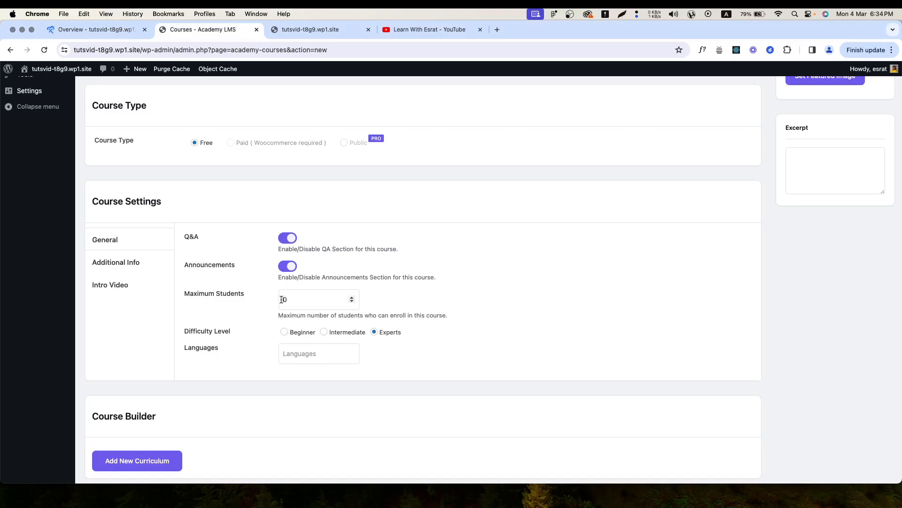
{"action": "left_click", "coordinate": [281, 300]}
{"action": "type", "text": "6"}
{"action": "left_click", "coordinate": [288, 333]}
{"action": "left_click", "coordinate": [374, 333]}
{"action": "type", "text": "A"}
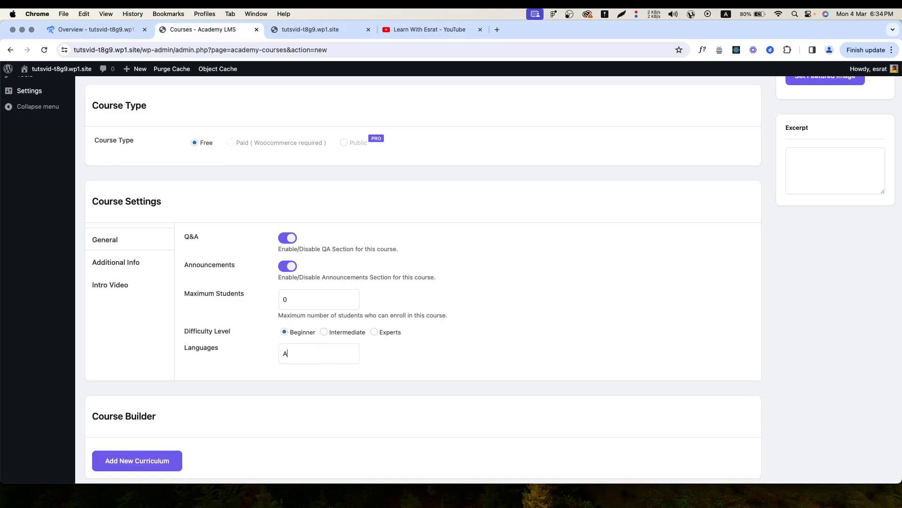
{"action": "key", "text": "BackSpace"}
{"action": "type", "text": "Bangla"}
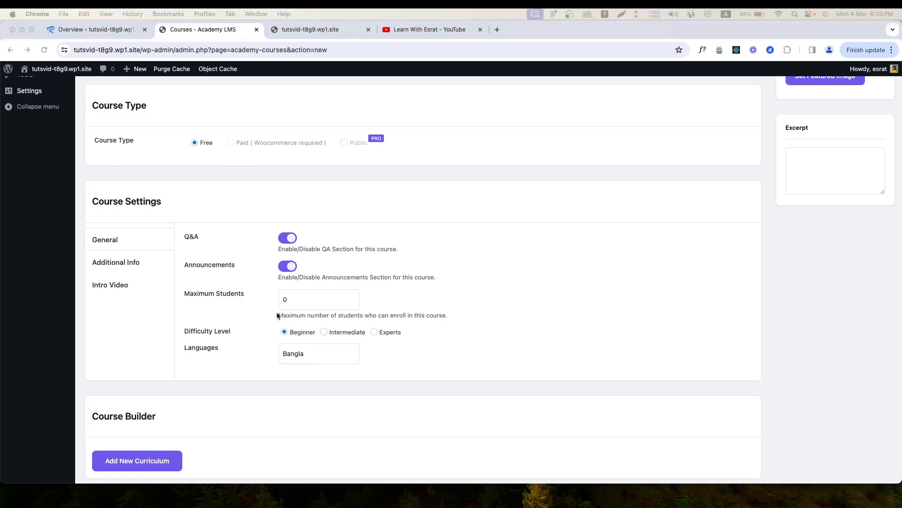
In the additional course info, paste the copied homepage text into Benefits of the course, Targeted Audience, Requirements and Materials Included.
{"action": "left_click", "coordinate": [104, 268]}
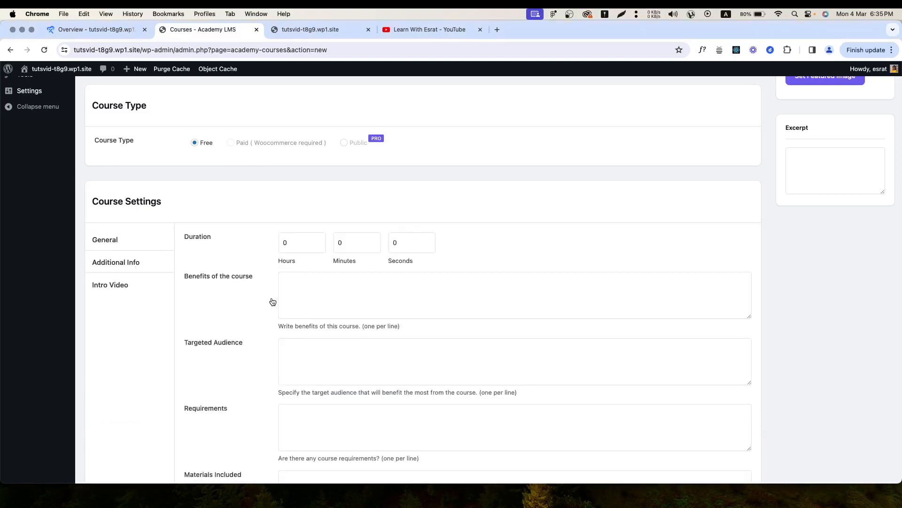
{"action": "key", "text": "super+v"}
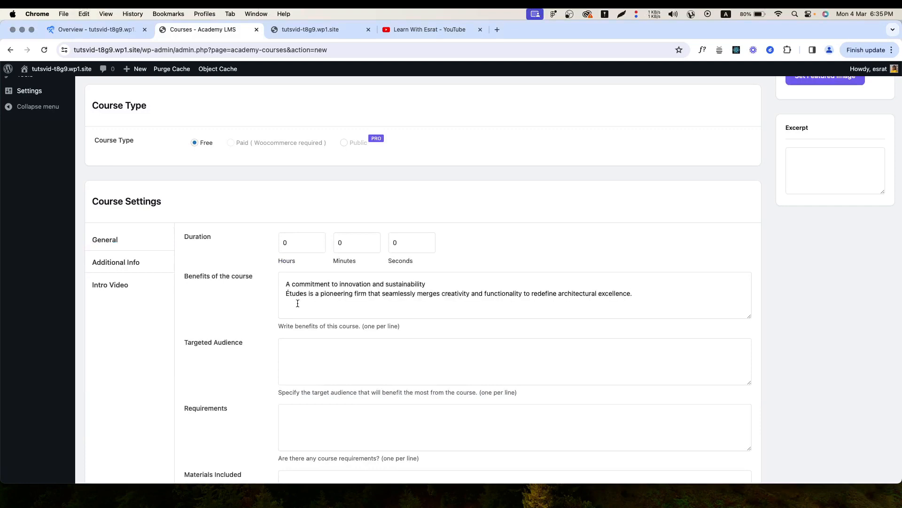
{"action": "left_click", "coordinate": [293, 361]}
{"action": "key", "text": "super+v"}
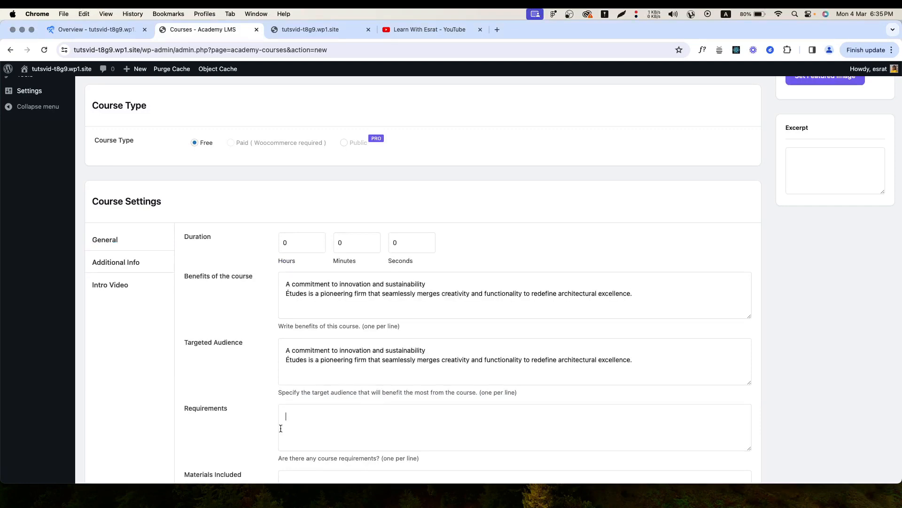
{"action": "key", "text": "super+v"}
{"action": "scroll", "coordinate": [291, 423], "scroll_direction": "down", "scroll_amount": 3}
{"action": "left_click", "coordinate": [306, 416]}
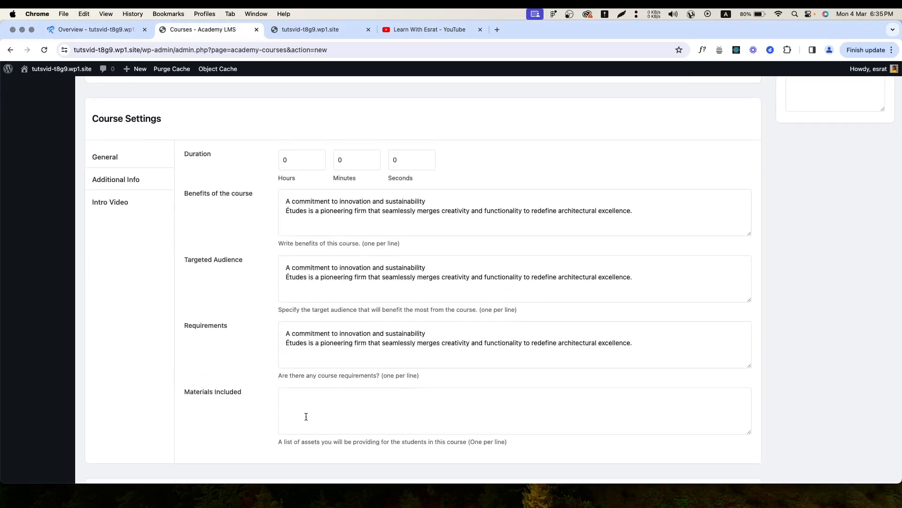
{"action": "key", "text": "super+v"}
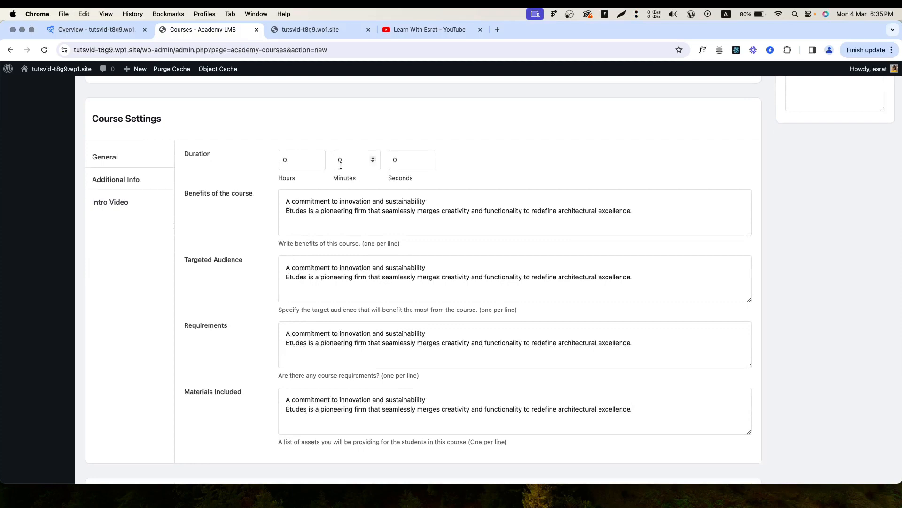
Set the course duration to 10 hours and 50 minutes.
{"action": "left_click", "coordinate": [281, 162]}
{"action": "type", "text": "1"}
{"action": "left_click", "coordinate": [338, 160]}
{"action": "type", "text": "5"}
Try Youtube as the source of the course intro video.
{"action": "scroll", "coordinate": [298, 273], "scroll_direction": "down", "scroll_amount": 2}
{"action": "scroll", "coordinate": [187, 233], "scroll_direction": "up", "scroll_amount": 1}
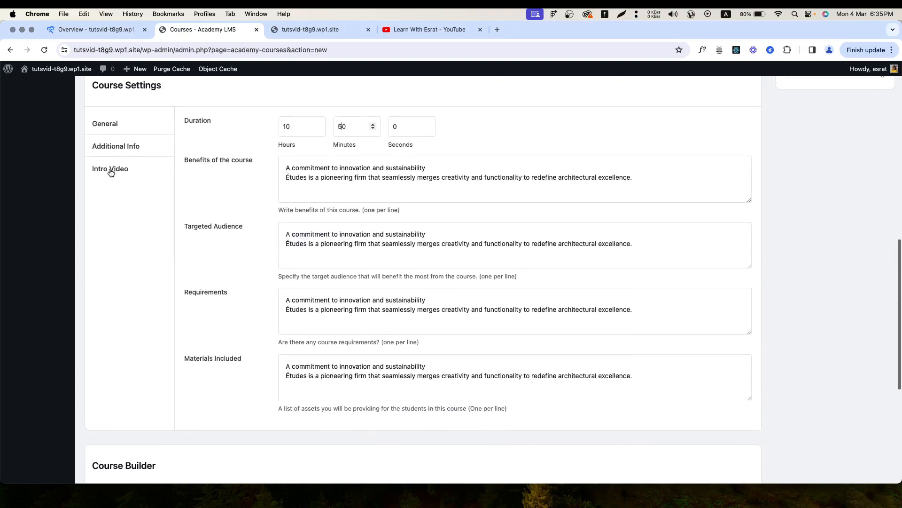
{"action": "left_click", "coordinate": [111, 174]}
{"action": "left_click", "coordinate": [319, 133]}
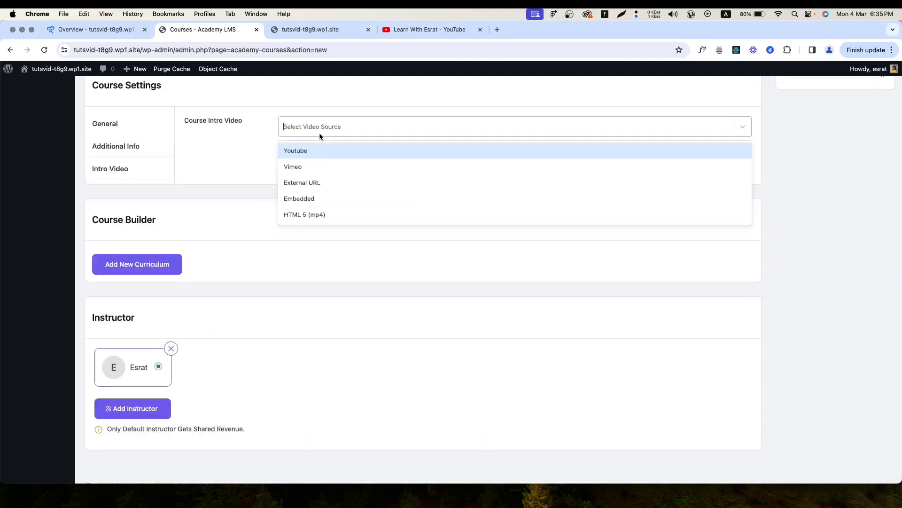
{"action": "left_click", "coordinate": [297, 151]}
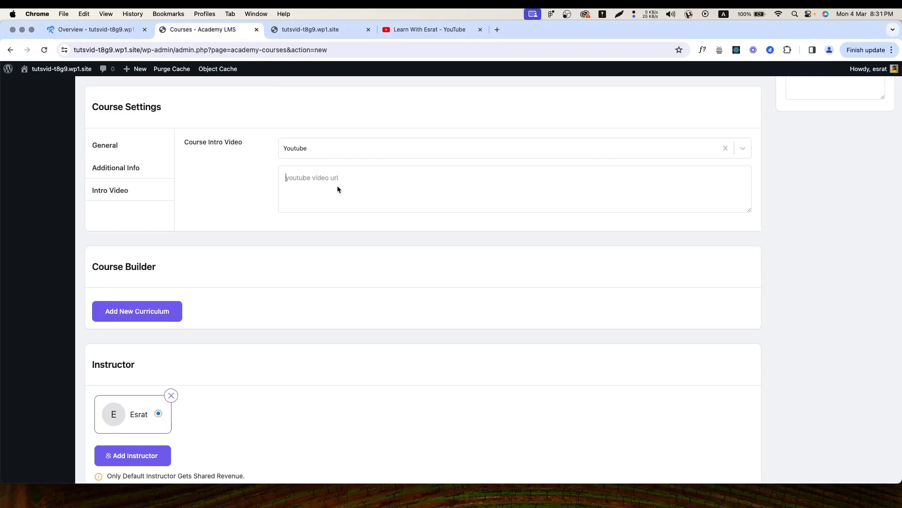
{"action": "left_click", "coordinate": [331, 155]}
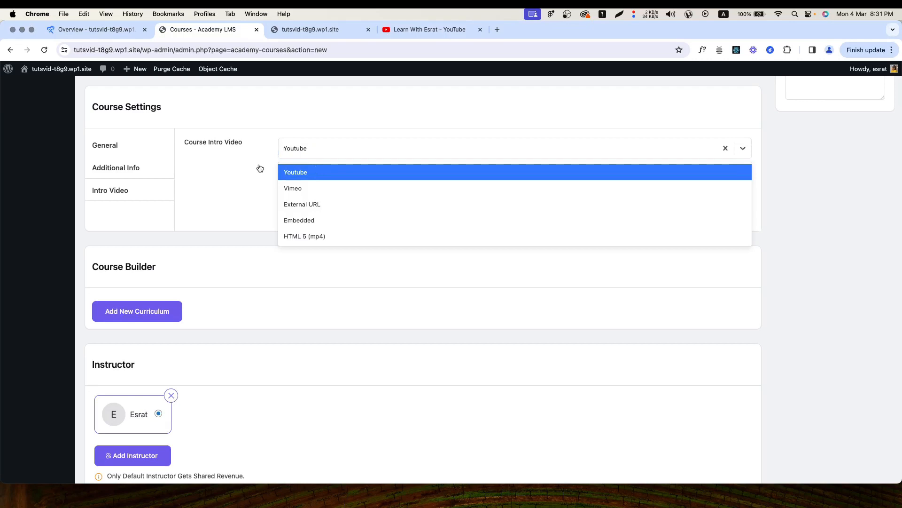
{"action": "left_click", "coordinate": [316, 172]}
Try Vimeo and HTML 5 (mp4) as the intro video source, and clear the selection.
{"action": "left_click", "coordinate": [343, 141]}
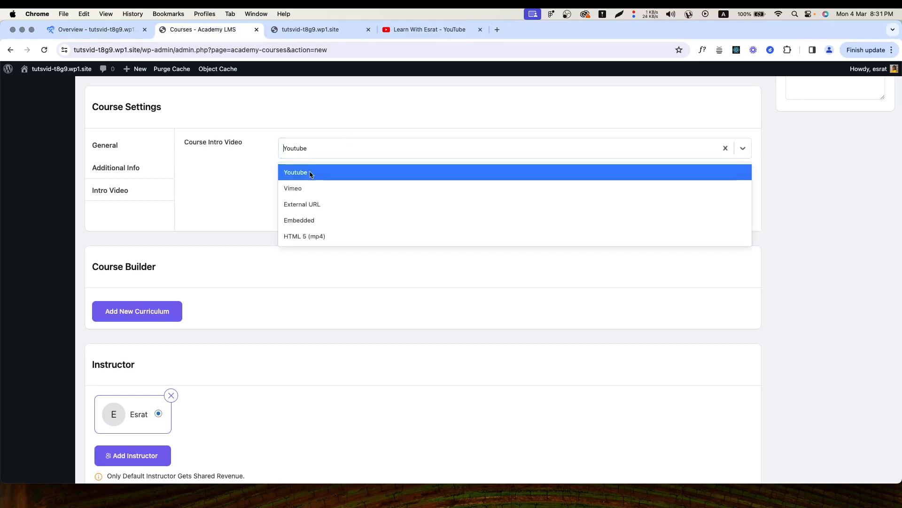
{"action": "left_click", "coordinate": [306, 188]}
{"action": "left_click", "coordinate": [322, 155]}
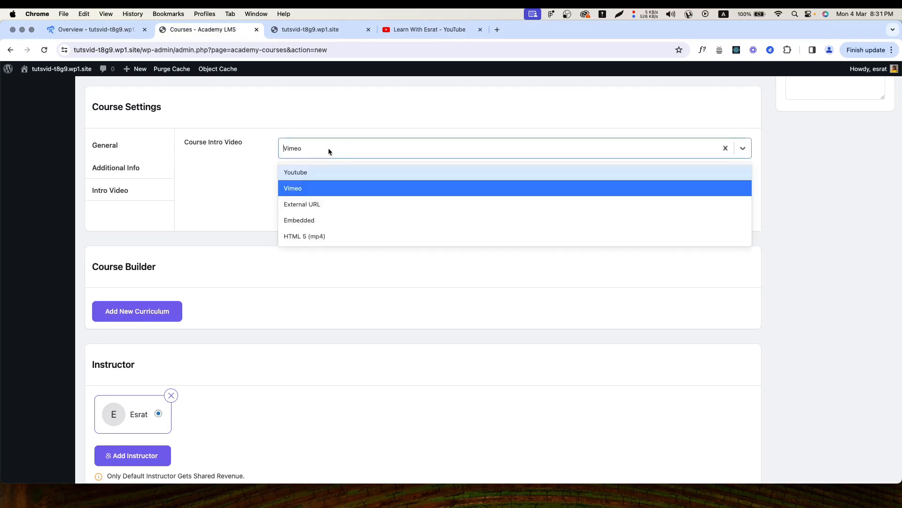
{"action": "left_click", "coordinate": [298, 238]}
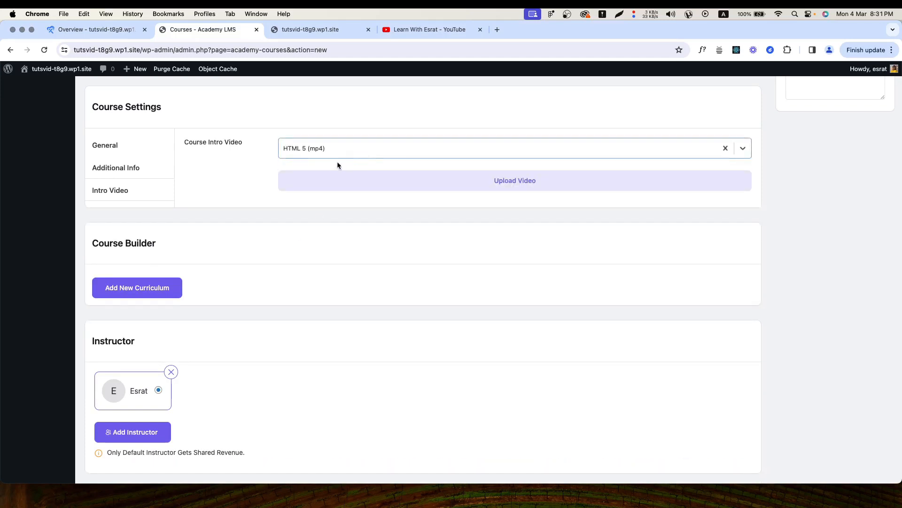
{"action": "left_click", "coordinate": [305, 148]}
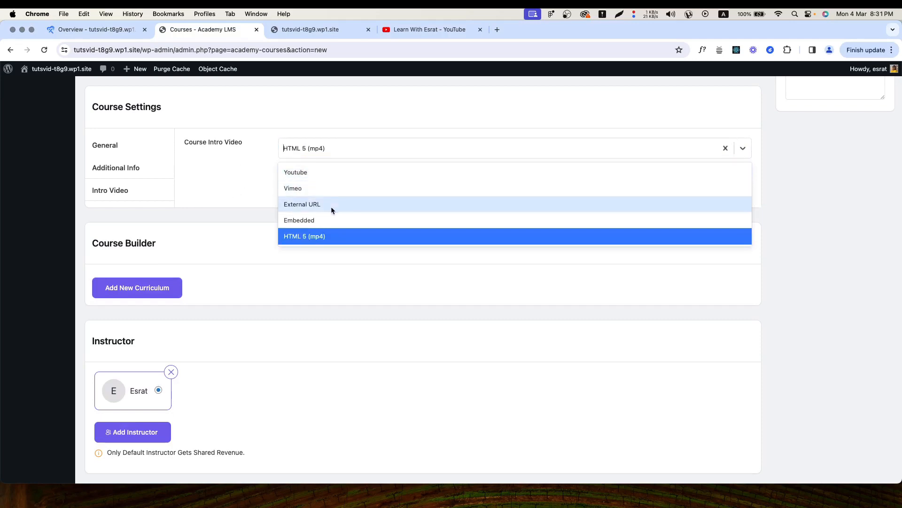
{"action": "left_click", "coordinate": [727, 150]}
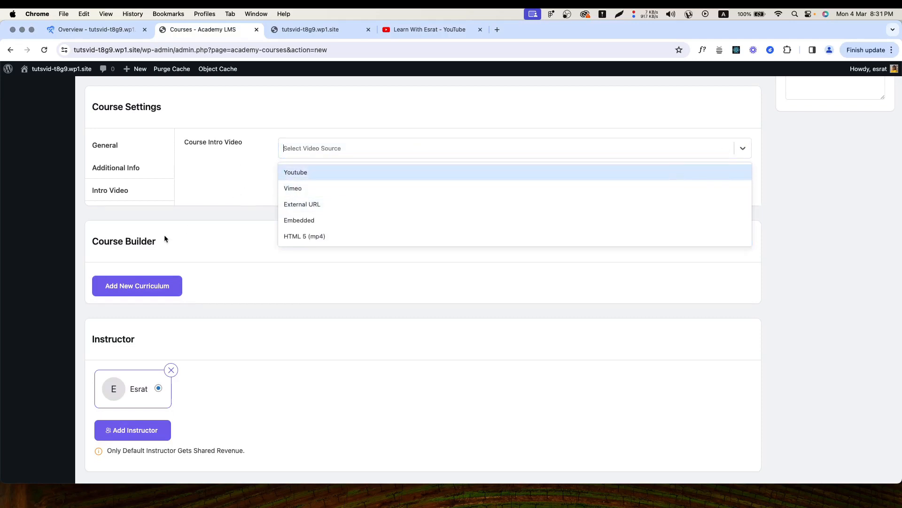
{"action": "left_click", "coordinate": [221, 191]}
Add a curriculum named "INtroduction" in the course builder, leaving its summary empty.
{"action": "scroll", "coordinate": [147, 245], "scroll_direction": "down", "scroll_amount": 2}
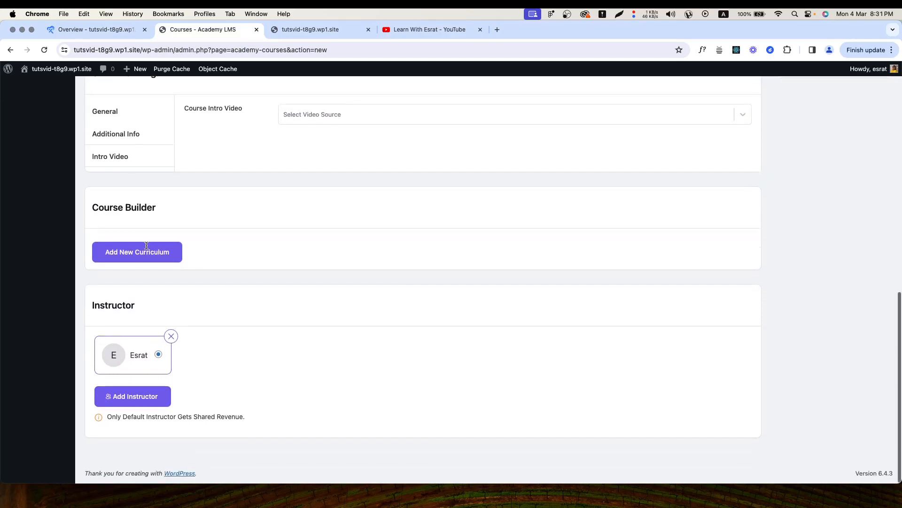
{"action": "left_click", "coordinate": [123, 259]}
{"action": "scroll", "coordinate": [143, 312], "scroll_direction": "down", "scroll_amount": 2}
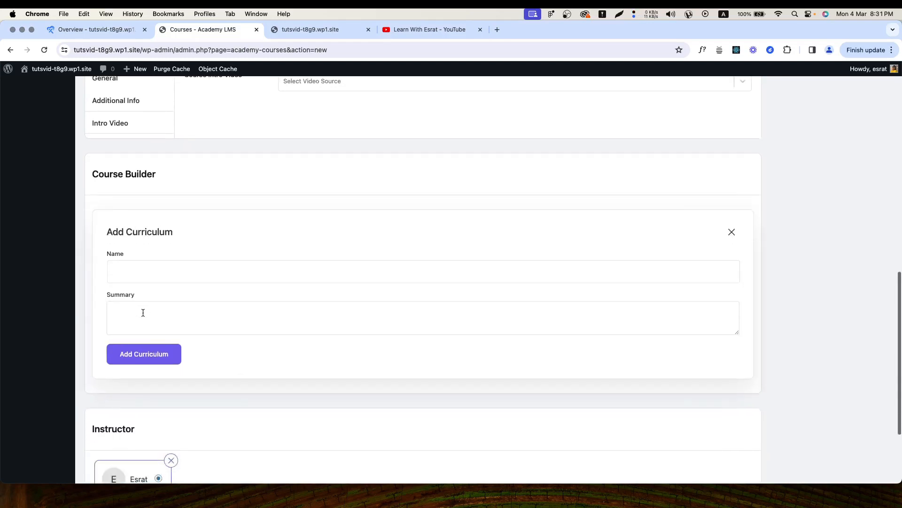
{"action": "left_click", "coordinate": [165, 278]}
{"action": "type", "text": "INtroduc"}
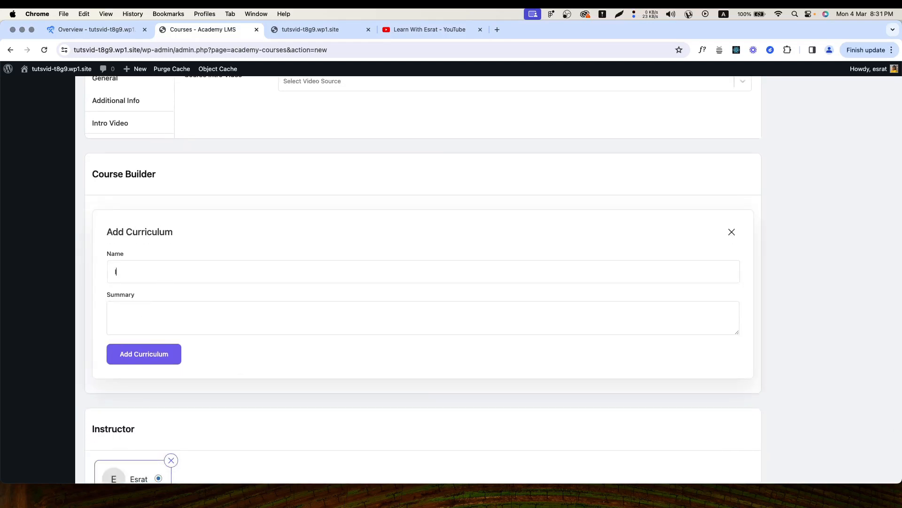
{"action": "type", "text": "tion"}
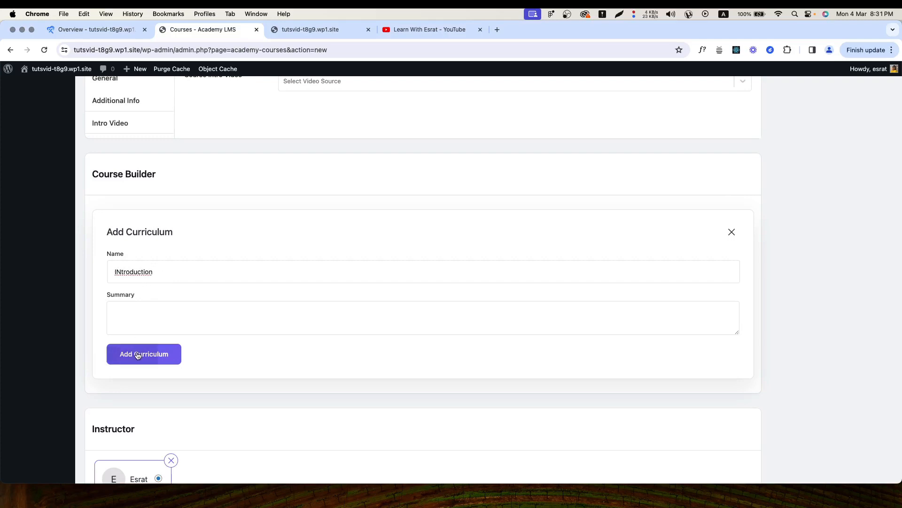
{"action": "left_click", "coordinate": [178, 333]}
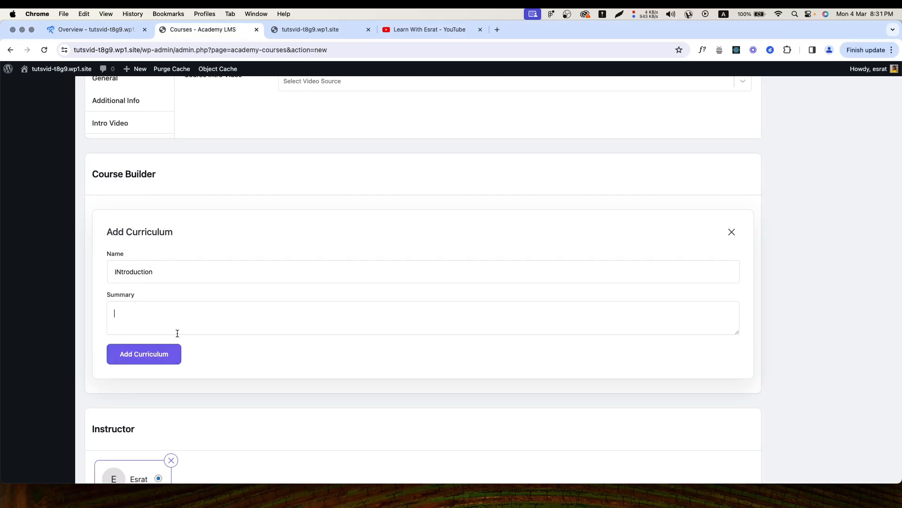
{"action": "left_click", "coordinate": [162, 350]}
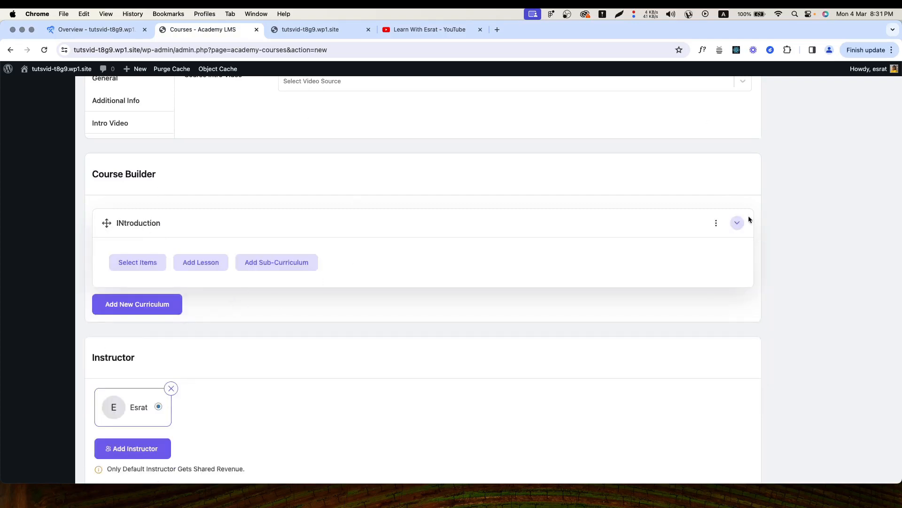
Correct the first curriculum's name to "Introduction" and update it.
{"action": "left_click", "coordinate": [717, 224]}
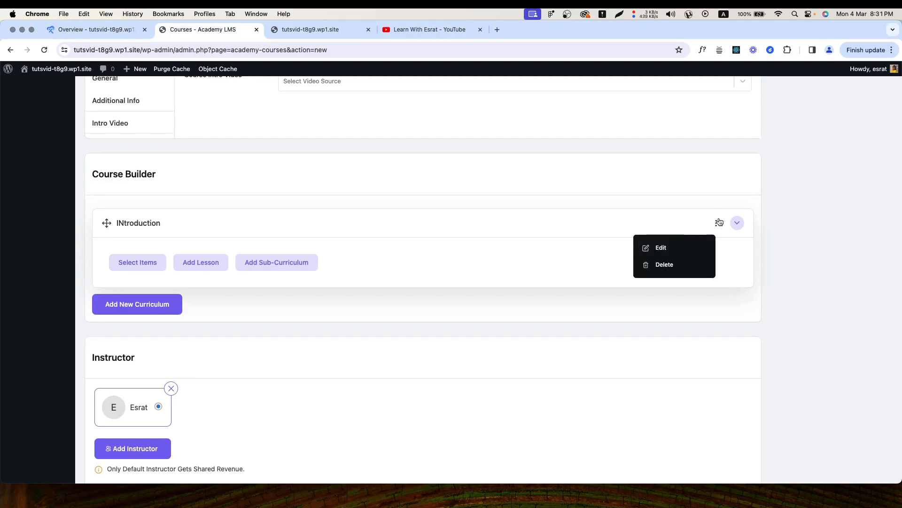
{"action": "left_click", "coordinate": [655, 247]}
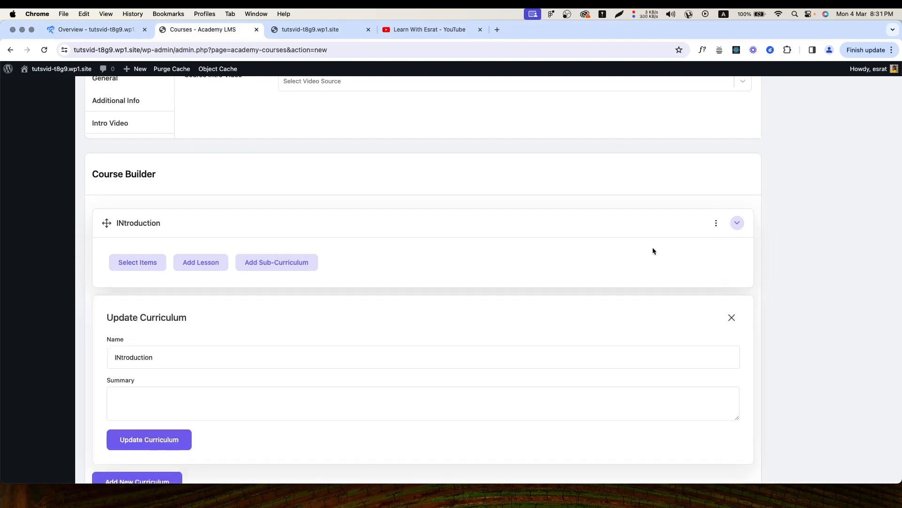
{"action": "left_click", "coordinate": [118, 358]}
{"action": "key", "text": "BackSpace"}
{"action": "type", "text": "n"}
{"action": "left_click", "coordinate": [149, 439]}
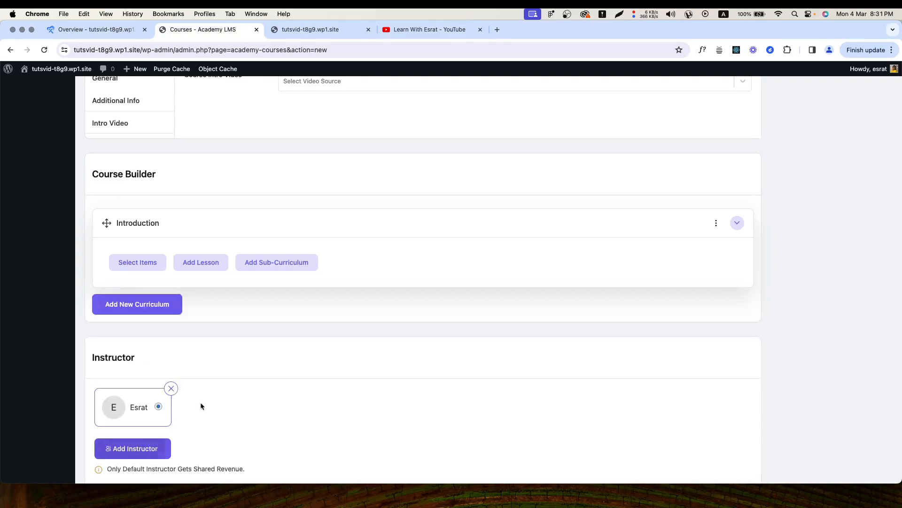
{"action": "left_click", "coordinate": [716, 223]}
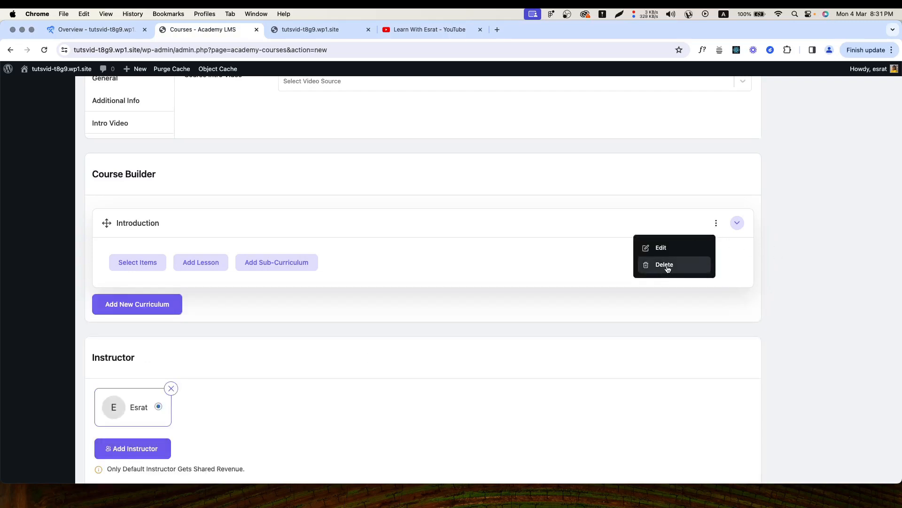
{"action": "left_click", "coordinate": [479, 237]}
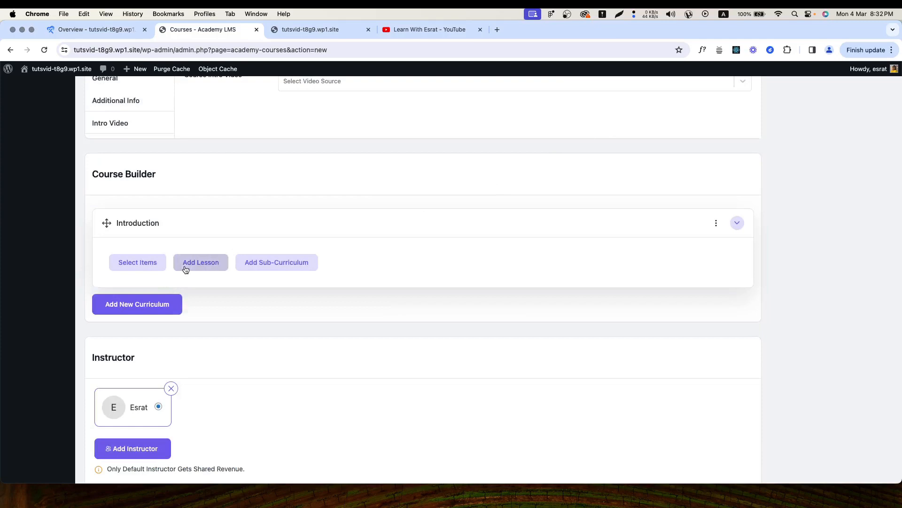
Start a new lesson titled "overview" in the Introduction curriculum, leaving its content empty.
{"action": "left_click", "coordinate": [185, 268]}
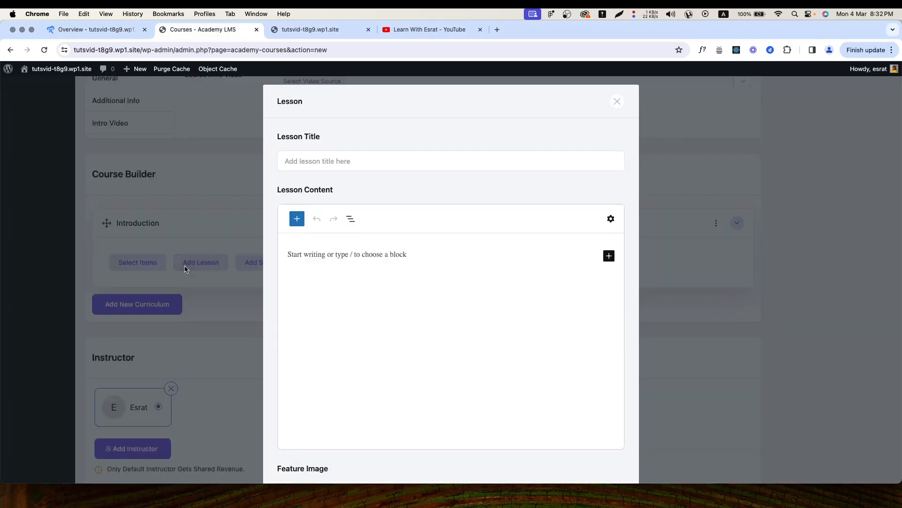
{"action": "left_click", "coordinate": [367, 167]}
{"action": "type", "text": "overview"}
{"action": "left_click", "coordinate": [336, 258]}
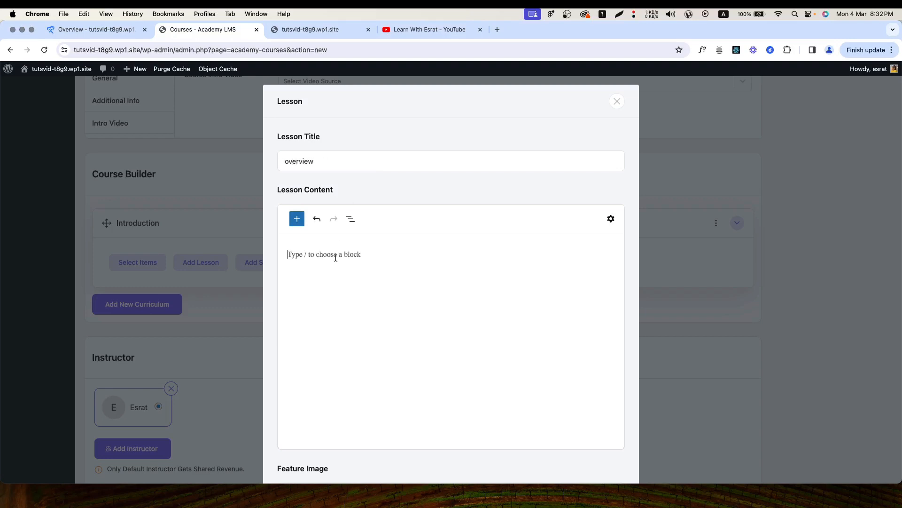
In the lesson settings, make it a preview lesson and choose Youtube as its video source.
{"action": "scroll", "coordinate": [336, 258], "scroll_direction": "down", "scroll_amount": 2}
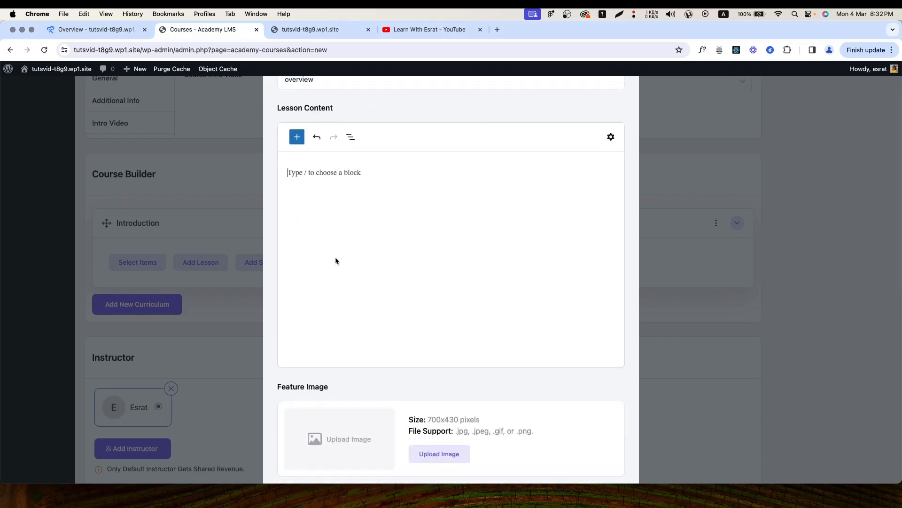
{"action": "scroll", "coordinate": [335, 261], "scroll_direction": "down", "scroll_amount": 3}
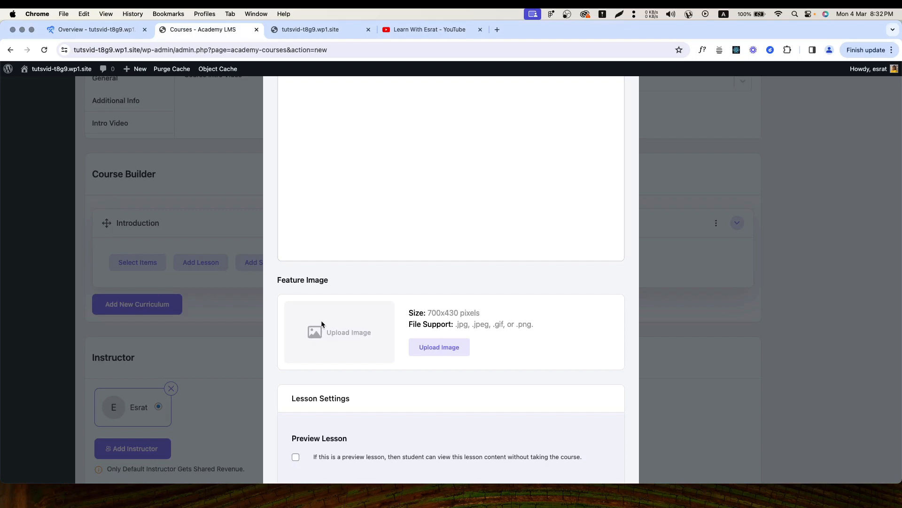
{"action": "scroll", "coordinate": [314, 387], "scroll_direction": "down", "scroll_amount": 2}
{"action": "left_click", "coordinate": [294, 368]}
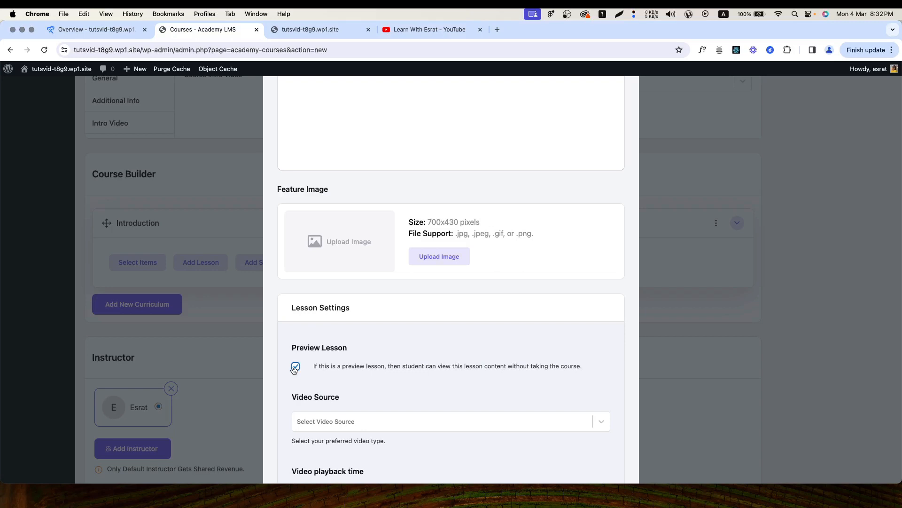
{"action": "right_click", "coordinate": [314, 422]}
{"action": "left_click", "coordinate": [313, 421]}
{"action": "left_click", "coordinate": [304, 445]}
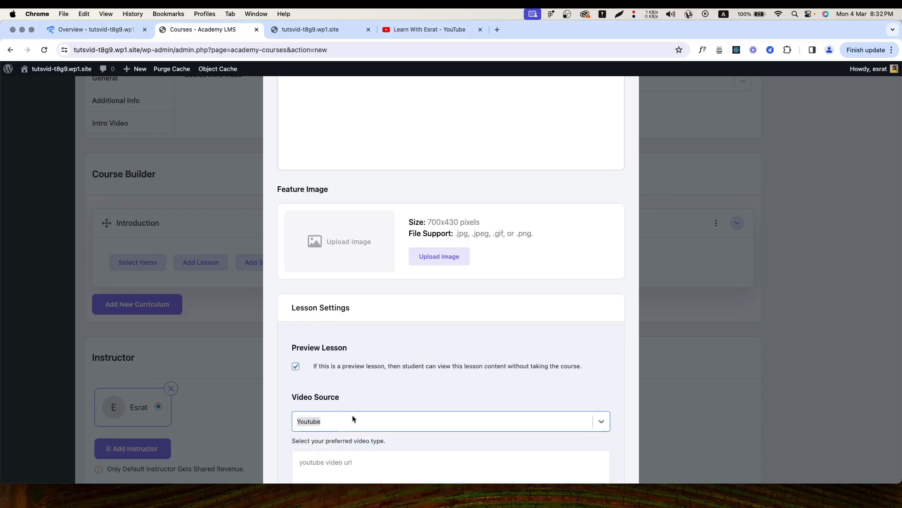
{"action": "scroll", "coordinate": [354, 418], "scroll_direction": "down", "scroll_amount": 3}
{"action": "left_click", "coordinate": [363, 351]}
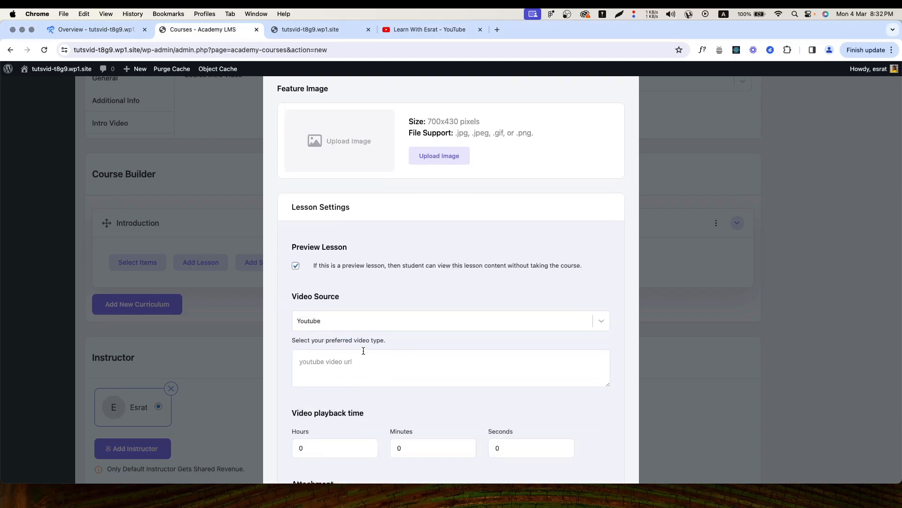
{"action": "scroll", "coordinate": [343, 371], "scroll_direction": "down", "scroll_amount": 2}
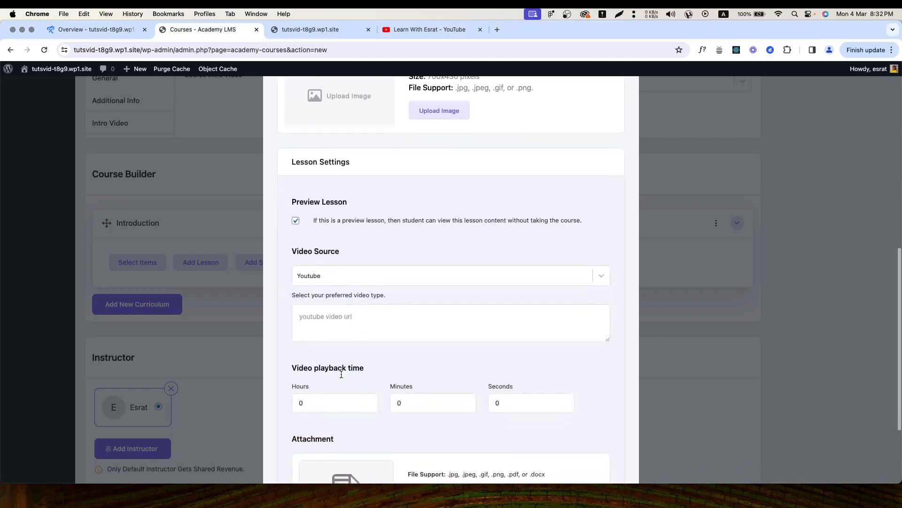
Set the video playback time to 00 hours, 6 minutes and 10 seconds, and add the lesson to the curriculum.
{"action": "left_click", "coordinate": [294, 399]}
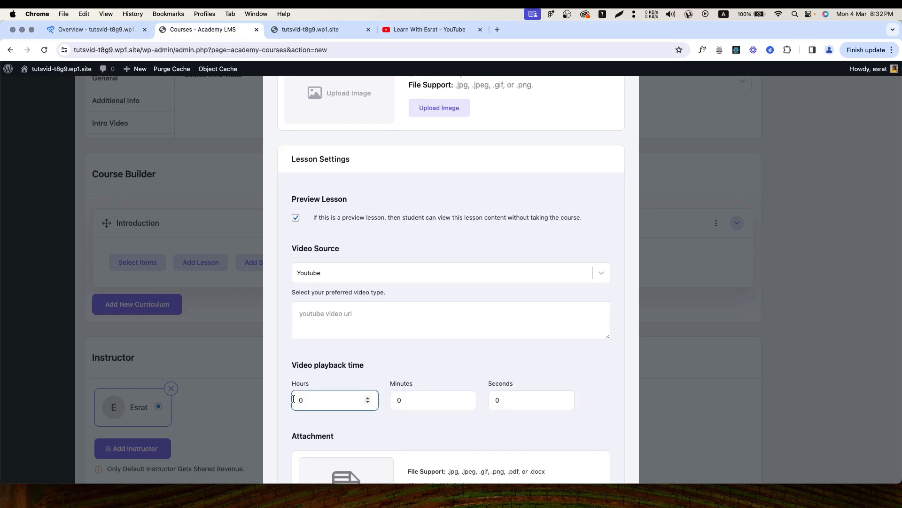
{"action": "type", "text": "5"}
{"action": "left_click_drag", "start_coordinate": [305, 404], "coordinate": [275, 393]}
{"action": "type", "text": "00"}
{"action": "left_click", "coordinate": [403, 400]}
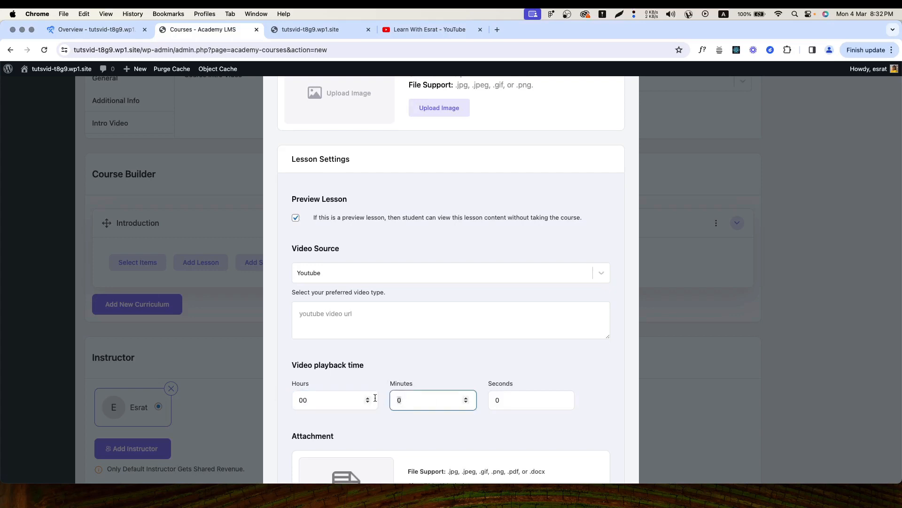
{"action": "type", "text": "6"}
{"action": "left_click", "coordinate": [493, 400]}
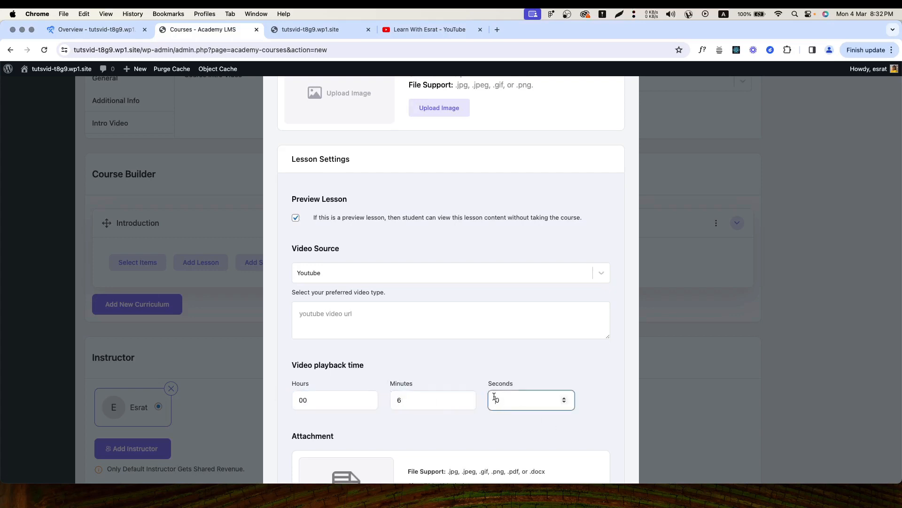
{"action": "type", "text": "1"}
{"action": "scroll", "coordinate": [397, 396], "scroll_direction": "down", "scroll_amount": 3}
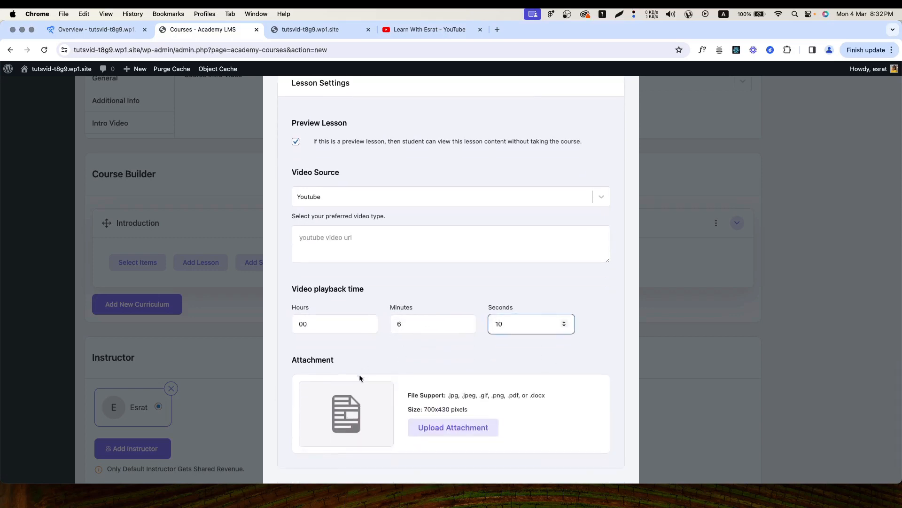
{"action": "scroll", "coordinate": [358, 385], "scroll_direction": "down", "scroll_amount": 2}
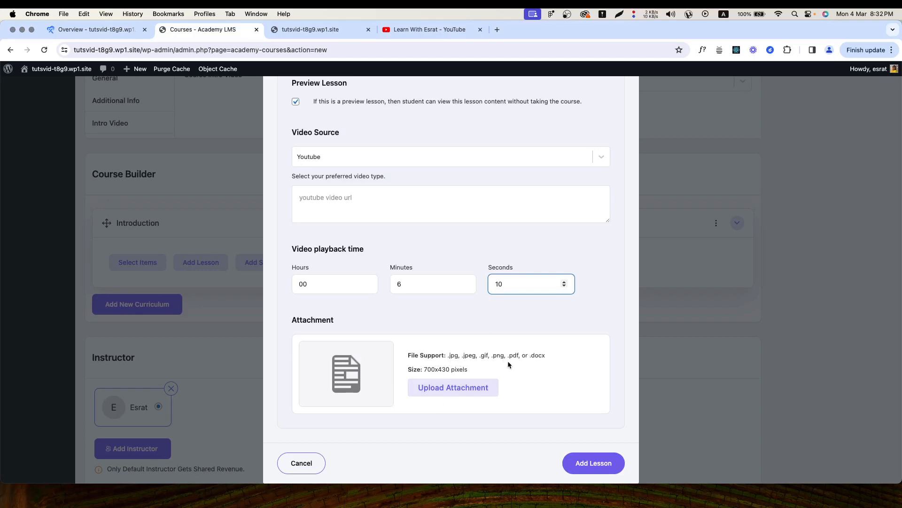
{"action": "left_click", "coordinate": [594, 464]}
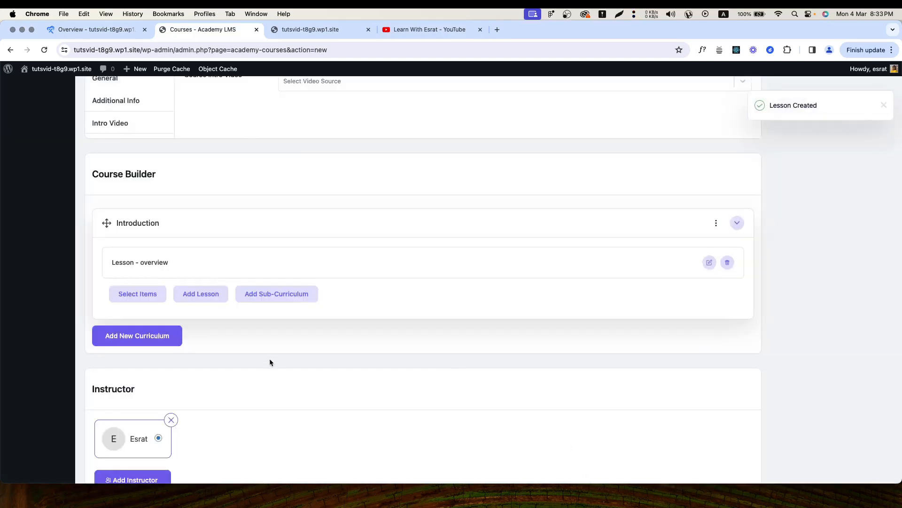
Add a sub-curriculum named "Getting Started" to the Introduction curriculum.
{"action": "left_click", "coordinate": [291, 305]}
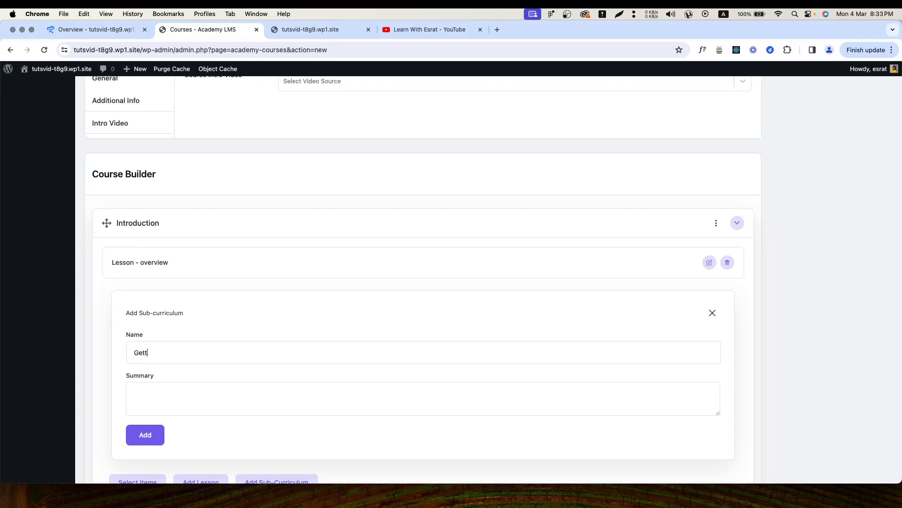
{"action": "type", "text": "Getting Started"}
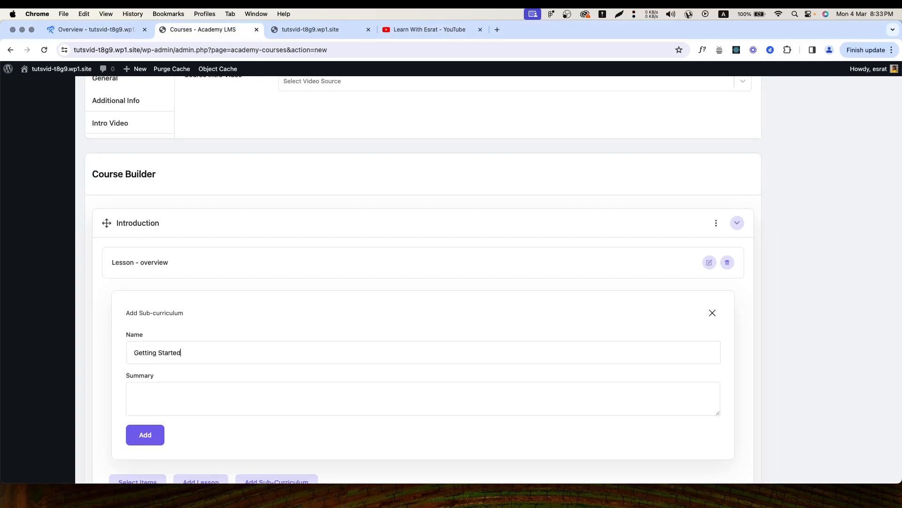
{"action": "left_click", "coordinate": [137, 433]}
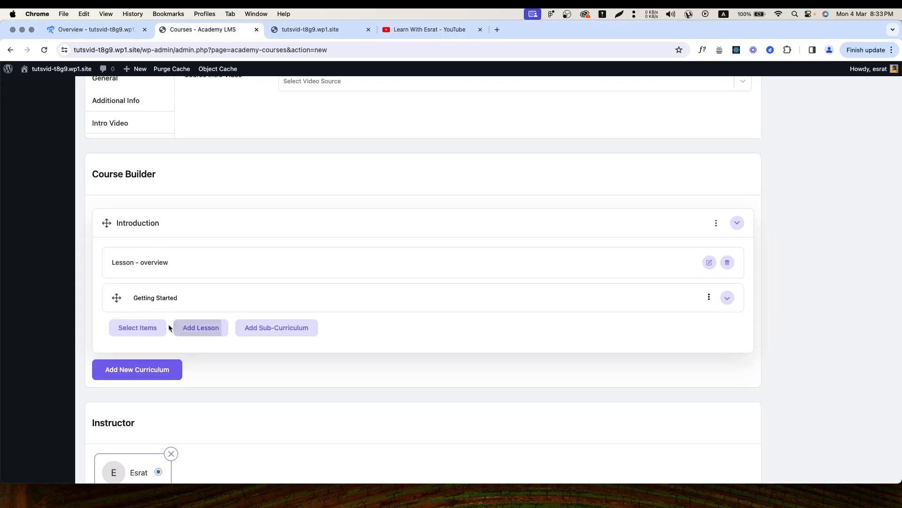
Add a lesson titled "lesson2" to the Introduction curriculum with the default lesson settings.
{"action": "left_click", "coordinate": [183, 328]}
{"action": "left_click", "coordinate": [364, 166]}
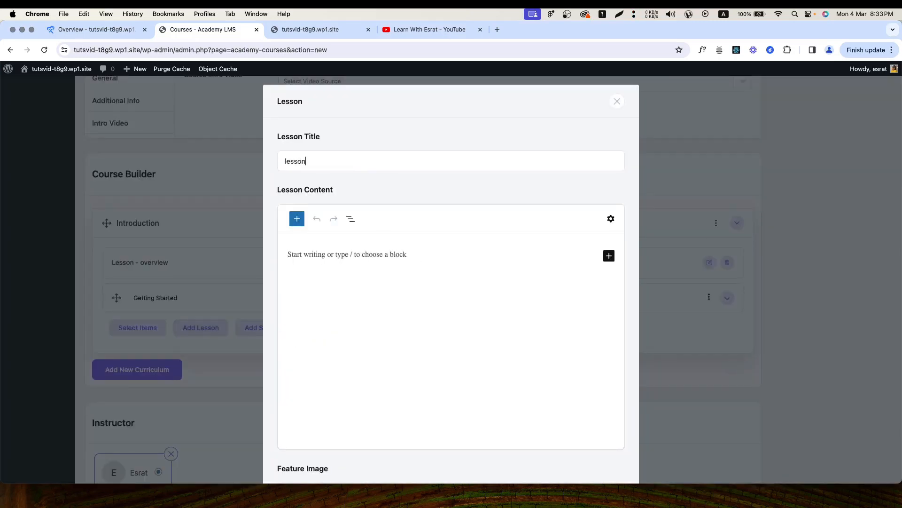
{"action": "scroll", "coordinate": [354, 299], "scroll_direction": "down", "scroll_amount": 10}
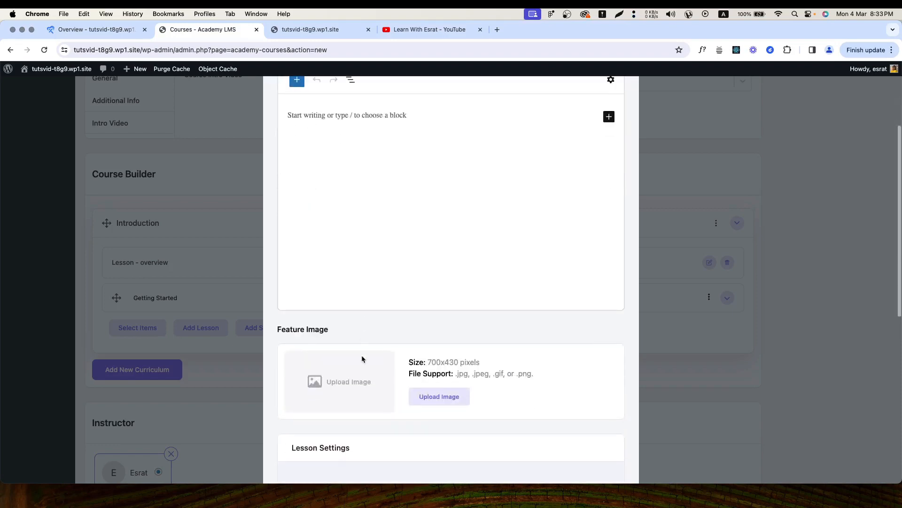
{"action": "scroll", "coordinate": [346, 228], "scroll_direction": "down", "scroll_amount": 2}
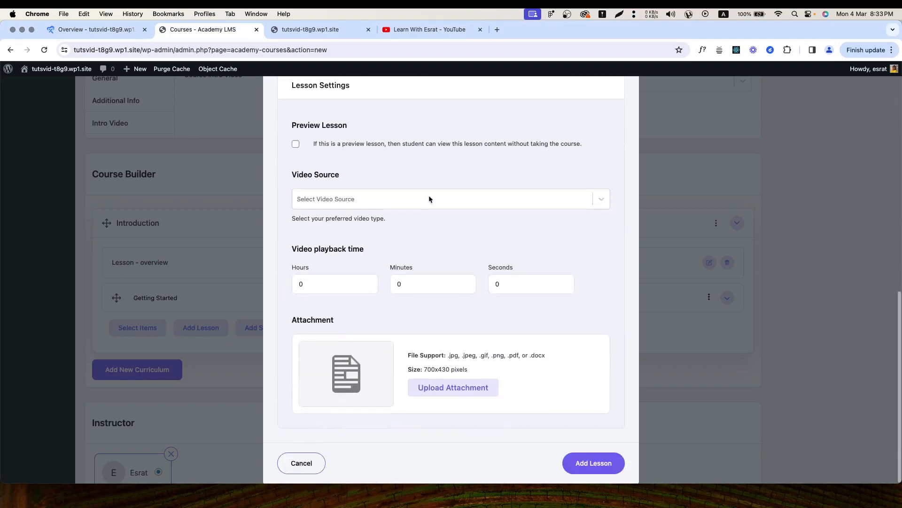
{"action": "left_click", "coordinate": [593, 463]}
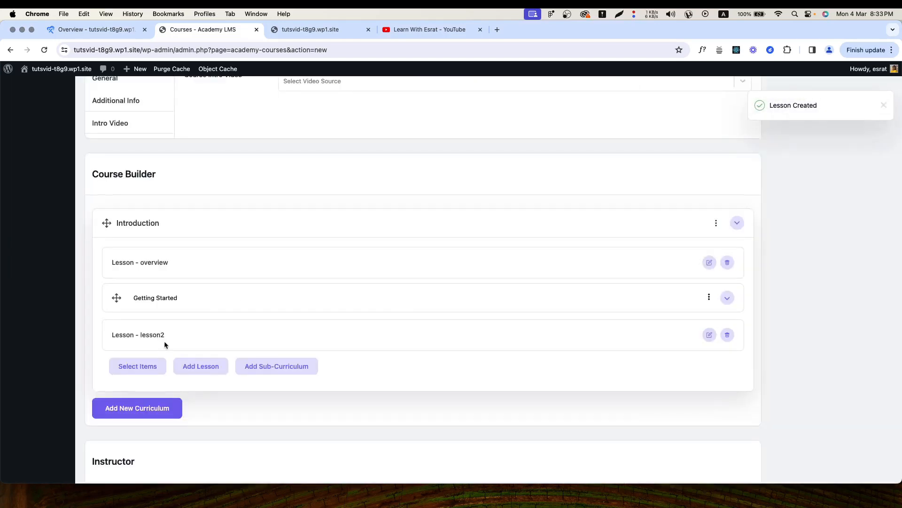
Add another curriculum named "new topic" below Introduction in the course builder.
{"action": "scroll", "coordinate": [165, 344], "scroll_direction": "down", "scroll_amount": 2}
{"action": "left_click", "coordinate": [165, 320]}
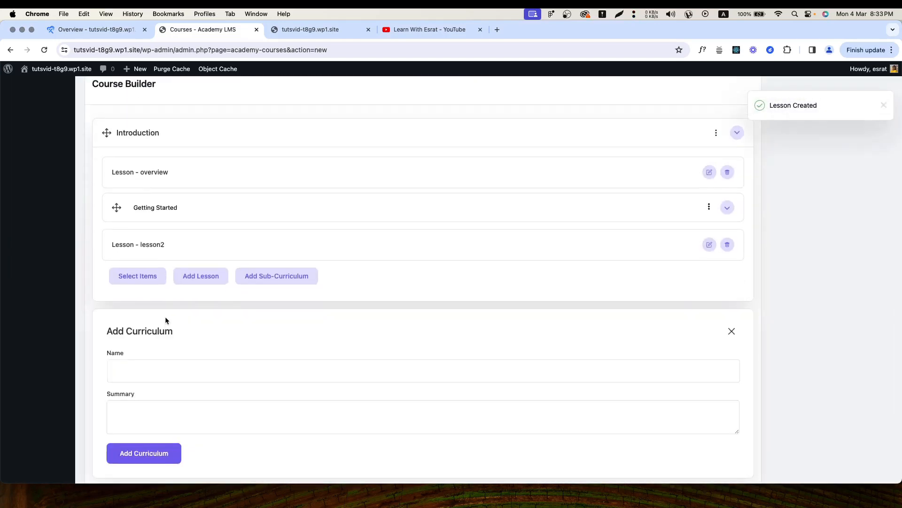
{"action": "type", "text": "new t"}
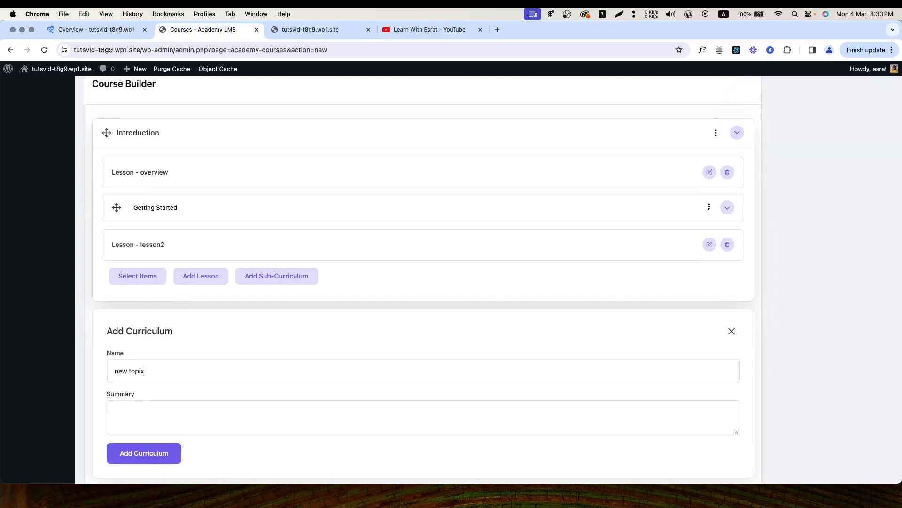
{"action": "type", "text": "opic"}
{"action": "left_click", "coordinate": [121, 456]}
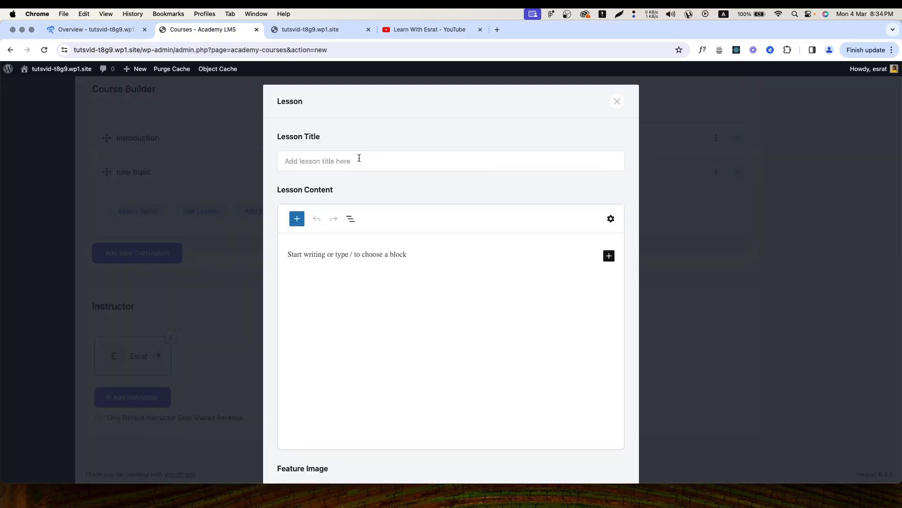
Enter "lesson1" as the title of the new lesson for the new topic curriculum.
{"action": "left_click", "coordinate": [358, 160]}
{"action": "type", "text": "lesso"}
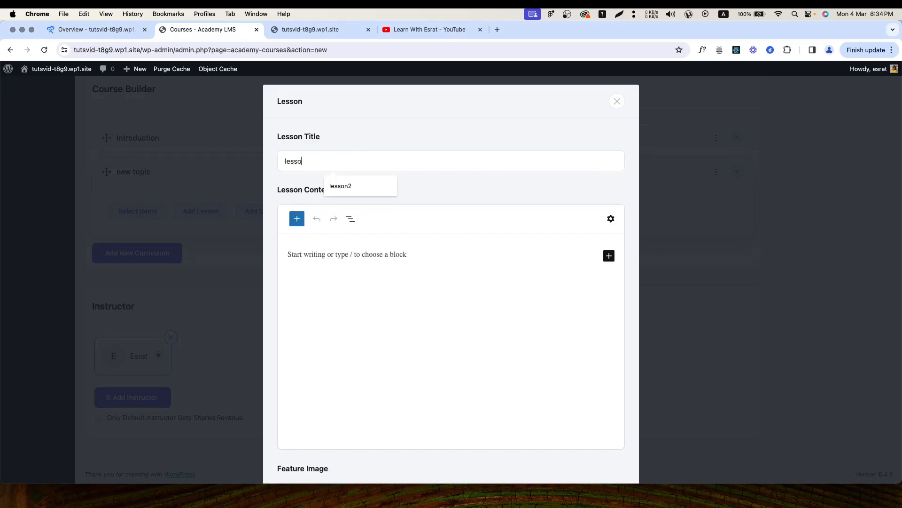
{"action": "type", "text": "n1"}
{"action": "scroll", "coordinate": [357, 301], "scroll_direction": "down", "scroll_amount": 7}
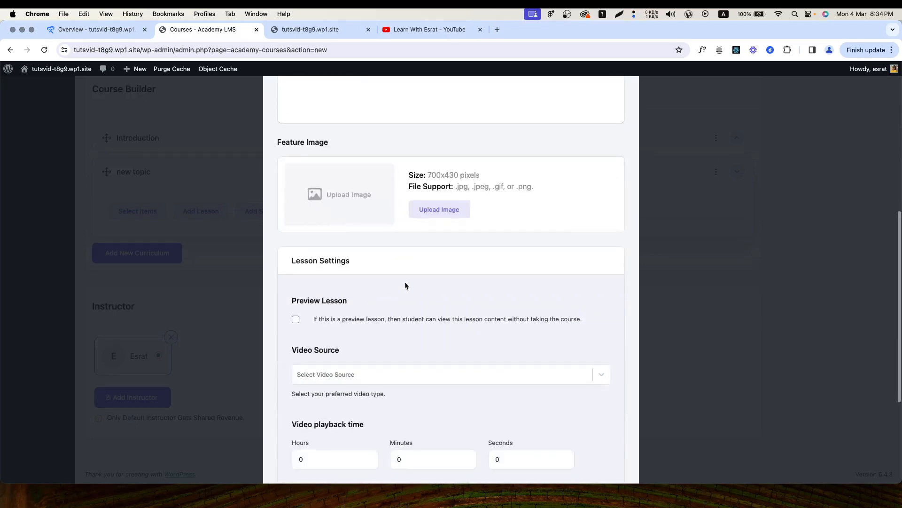
{"action": "scroll", "coordinate": [417, 391], "scroll_direction": "down", "scroll_amount": 4}
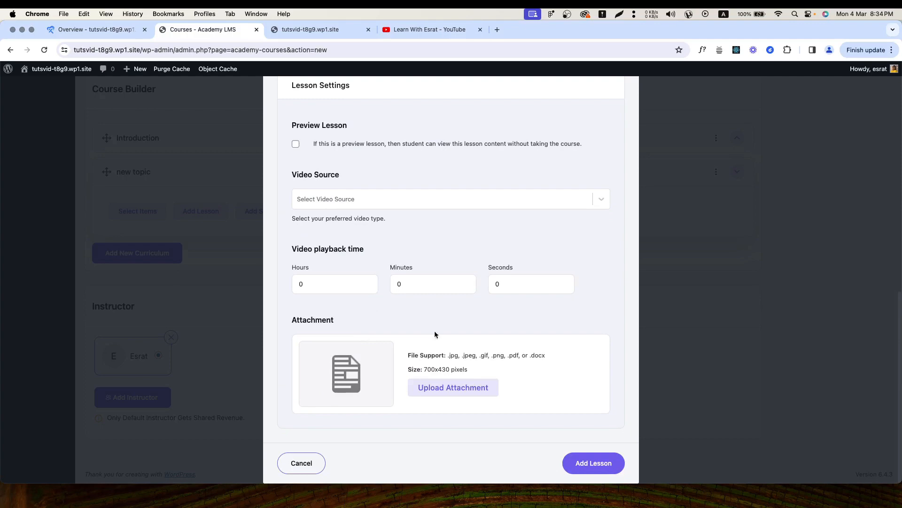
Switch to YouTube, open the "xCloud Full Overview | Managed WordPress Cloud Hosting & Server" video, get its link and pause playback.
{"action": "left_click", "coordinate": [433, 33]}
{"action": "left_click", "coordinate": [232, 437]}
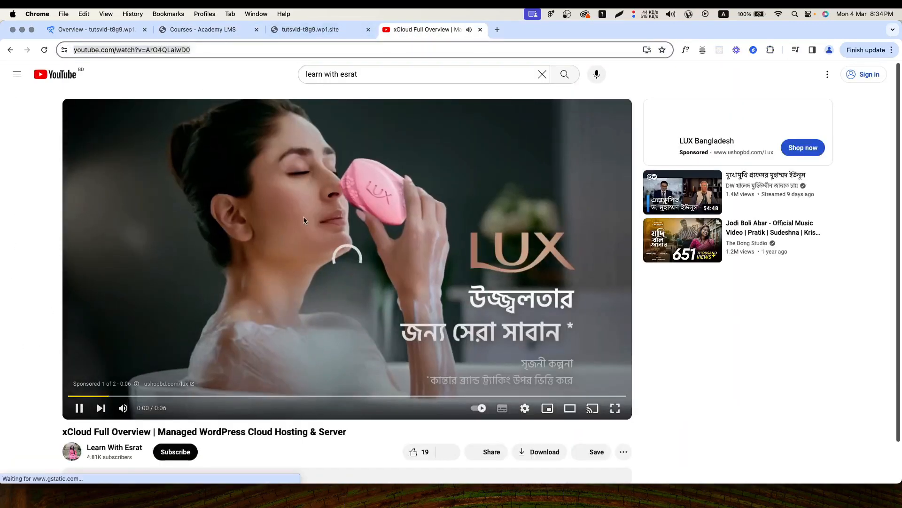
{"action": "left_click", "coordinate": [303, 216]}
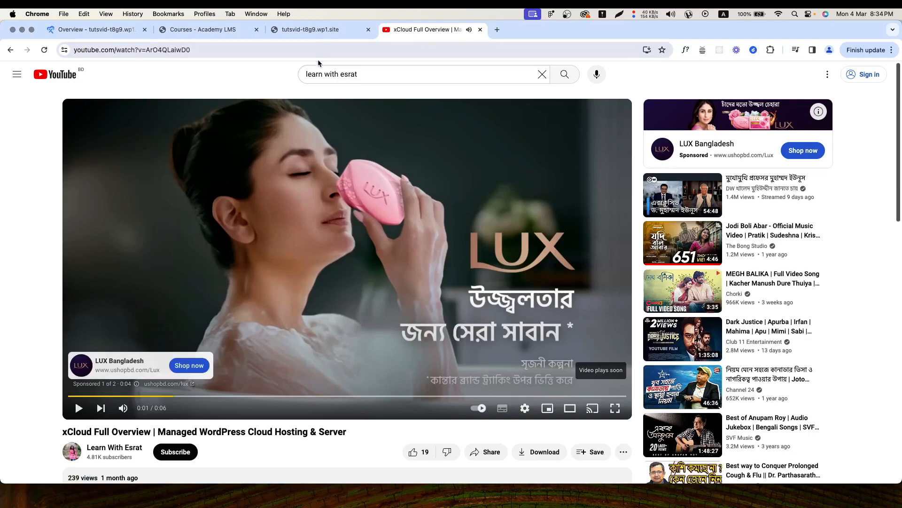
{"action": "left_click", "coordinate": [207, 32]}
{"action": "left_click", "coordinate": [366, 203]}
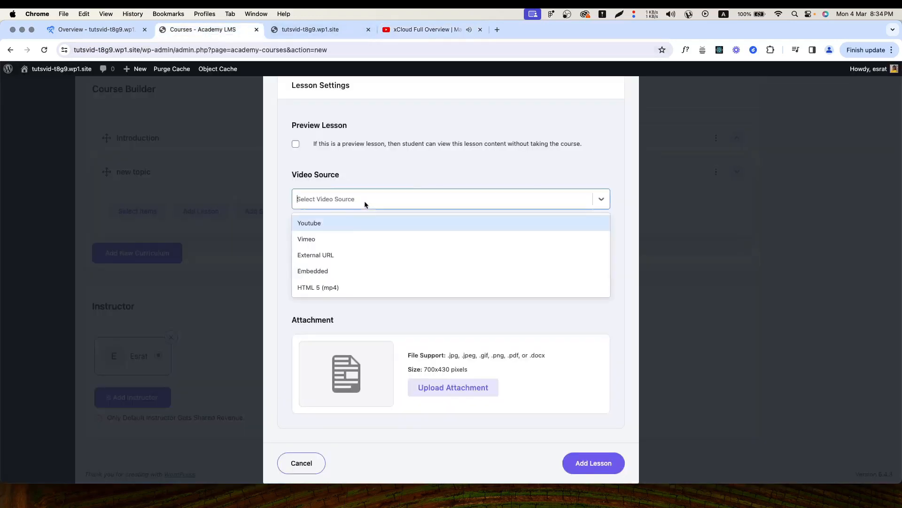
{"action": "left_click", "coordinate": [329, 223]}
{"action": "left_click", "coordinate": [349, 242]}
{"action": "type", "text": "https://www.youtube.com/watch?v=ArO4QLaiwD0"}
Look up the duration of the xCloud Full Overview video on YouTube, returning to the channel's video list.
{"action": "left_click", "coordinate": [434, 30]}
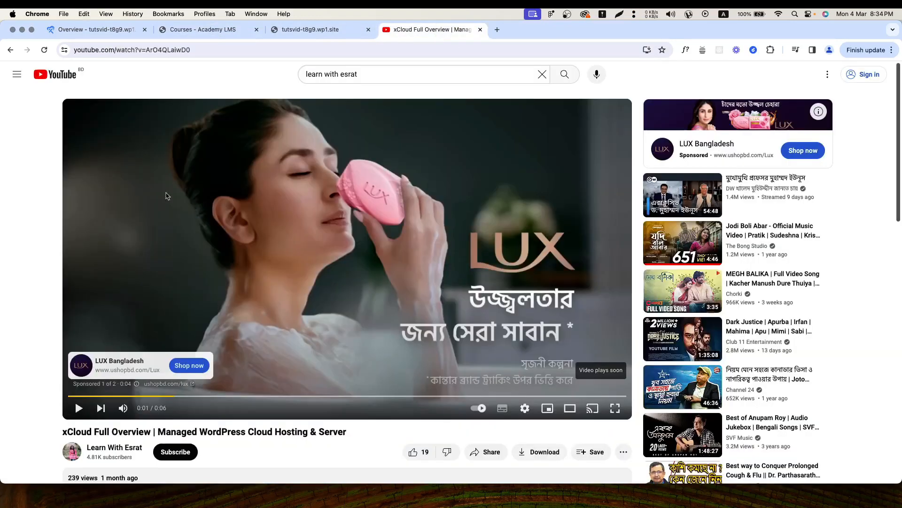
{"action": "scroll", "coordinate": [185, 350], "scroll_direction": "down", "scroll_amount": 2}
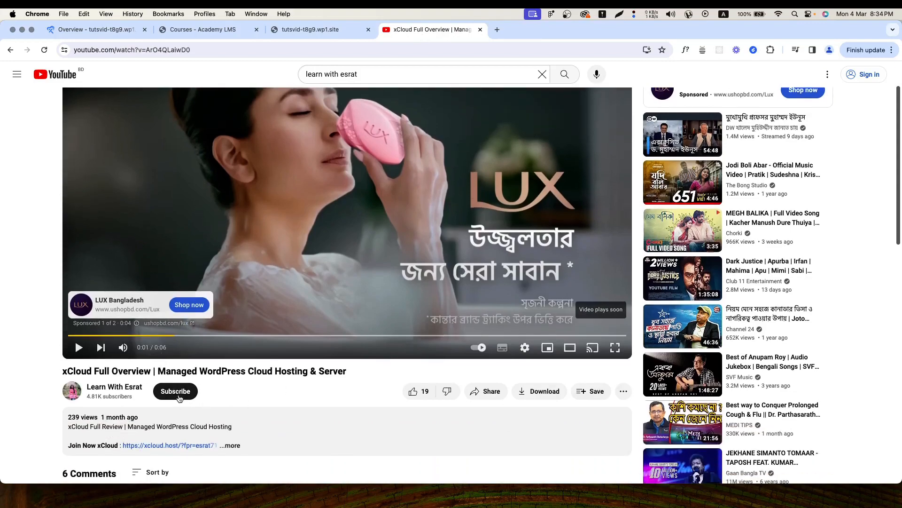
{"action": "scroll", "coordinate": [283, 399], "scroll_direction": "down", "scroll_amount": 4}
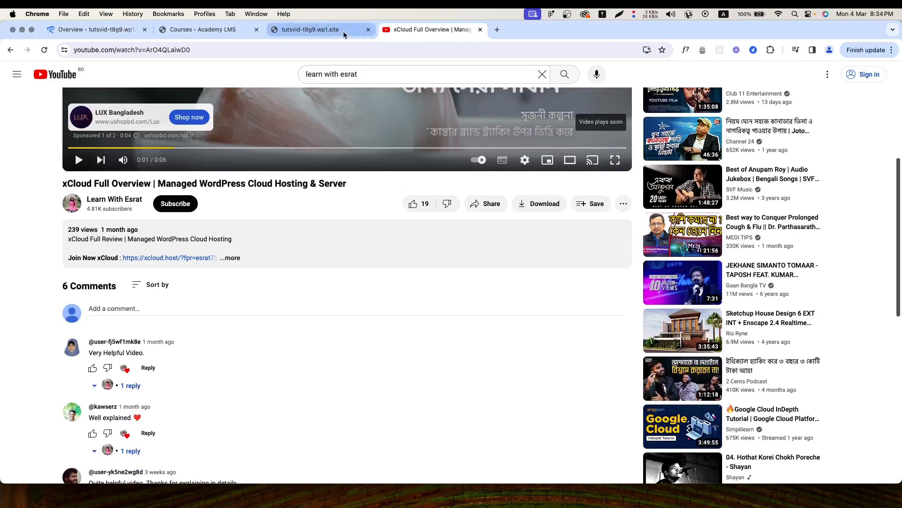
{"action": "left_click", "coordinate": [343, 31]}
{"action": "left_click", "coordinate": [445, 33]}
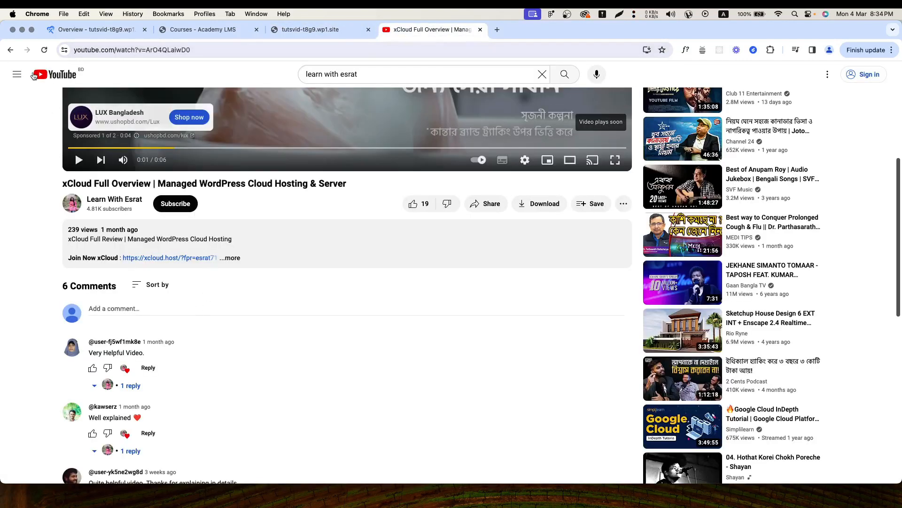
{"action": "left_click", "coordinate": [11, 49]}
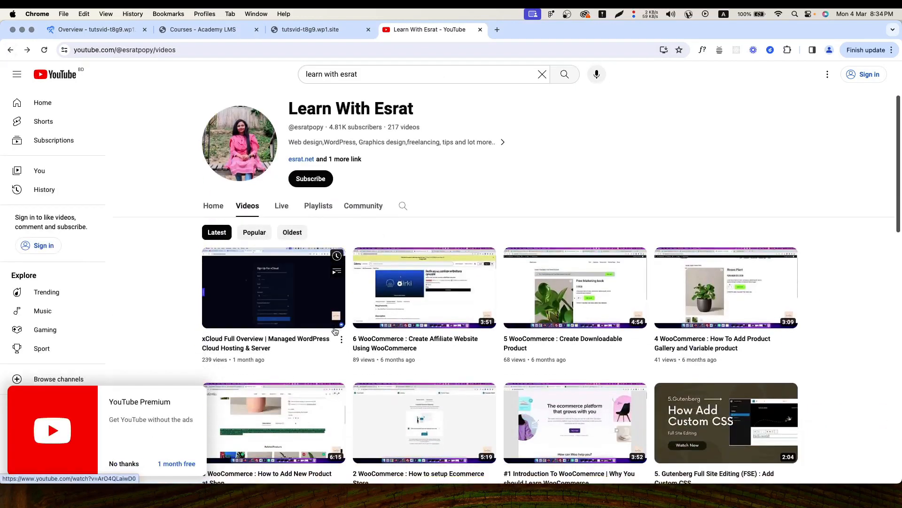
{"action": "left_click", "coordinate": [310, 30]}
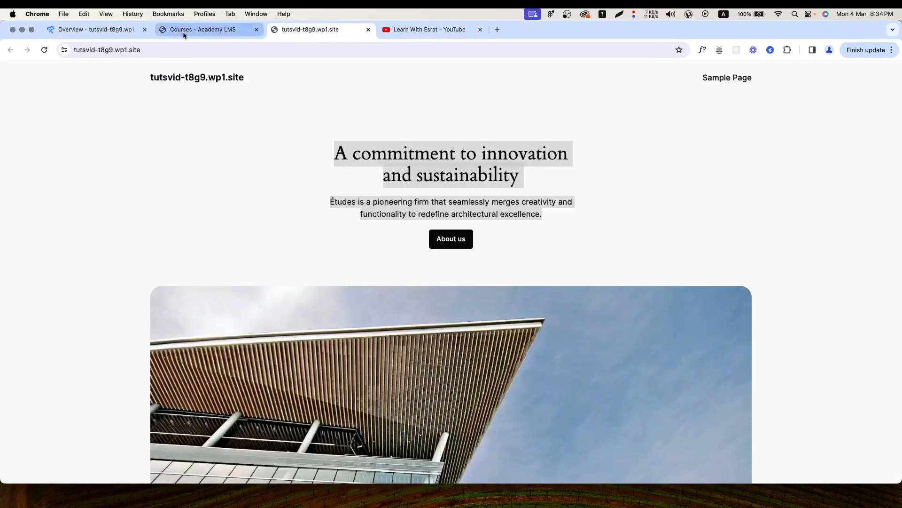
Return to the Academy LMS lesson form and set the video playback time to 17 minutes and 16 seconds.
{"action": "left_click", "coordinate": [182, 31]}
{"action": "left_click", "coordinate": [414, 326]}
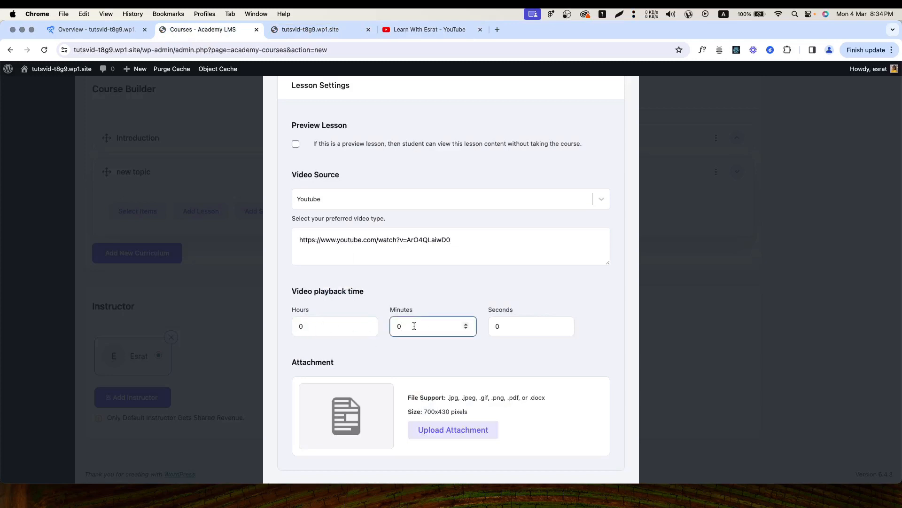
{"action": "type", "text": "17"}
{"action": "key", "text": "Tab"}
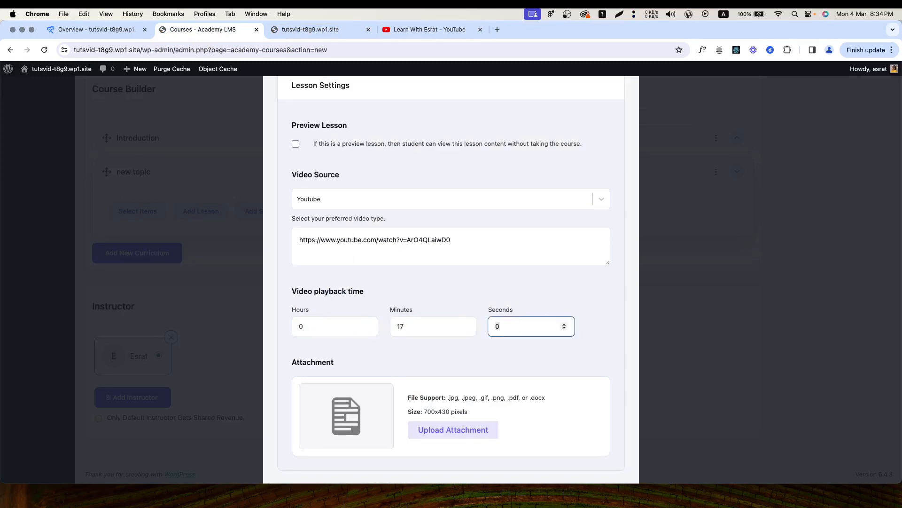
Create the lesson and select lesson1 as an item of the new topic curriculum.
{"action": "scroll", "coordinate": [512, 337], "scroll_direction": "down", "scroll_amount": 2}
{"action": "left_click", "coordinate": [594, 463]}
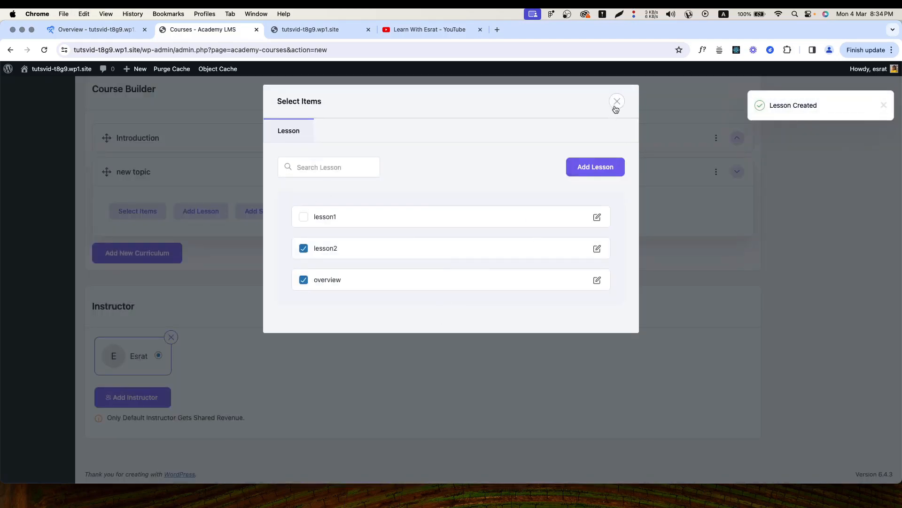
{"action": "left_click", "coordinate": [303, 217]}
{"action": "left_click", "coordinate": [617, 101]}
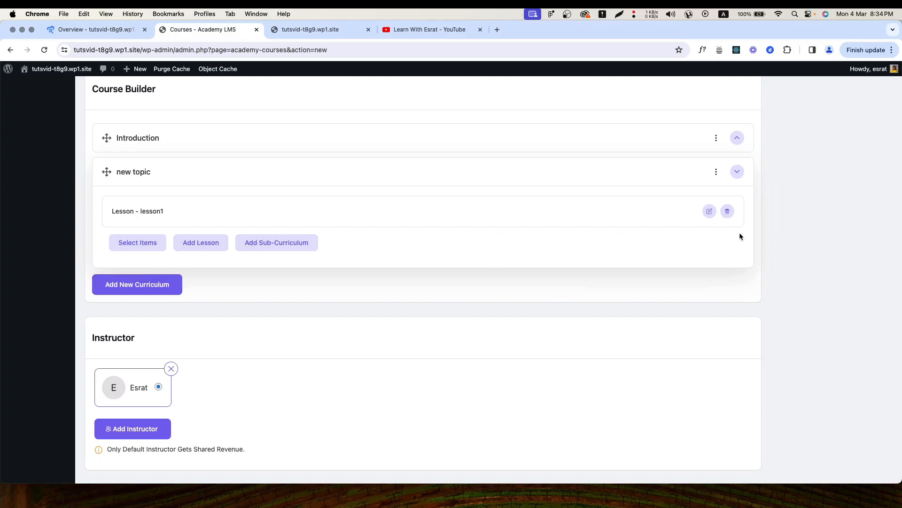
Edit lesson1 under new topic, changing its title to "lesson2" and its content to "sdfsdf", and update the lesson.
{"action": "left_click", "coordinate": [709, 212]}
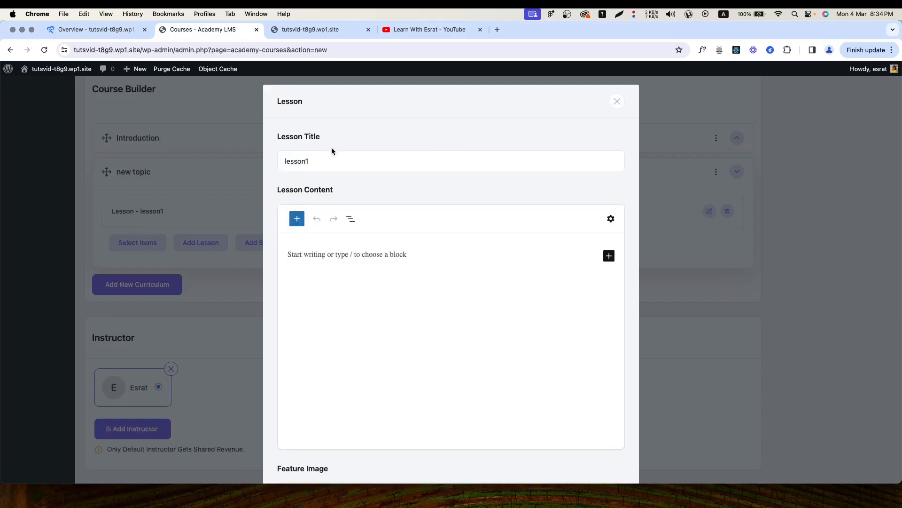
{"action": "key", "text": "BackSpace"}
{"action": "type", "text": "2"}
{"action": "left_click", "coordinate": [358, 266]}
{"action": "type", "text": "sdfsdf"}
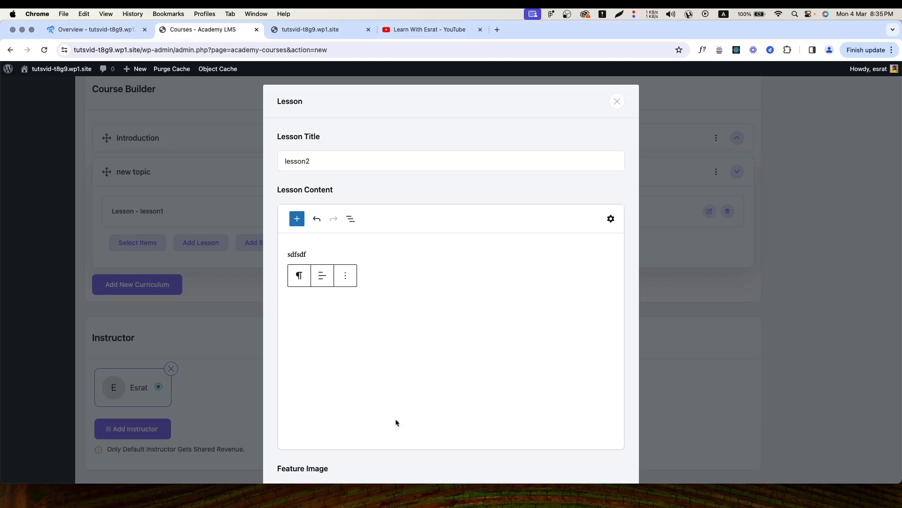
{"action": "scroll", "coordinate": [397, 421], "scroll_direction": "down", "scroll_amount": 10}
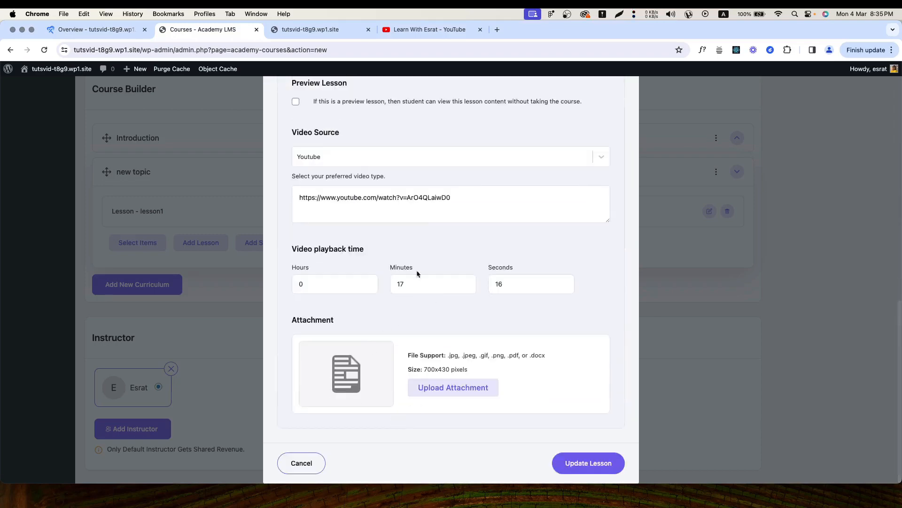
{"action": "left_click", "coordinate": [584, 463]}
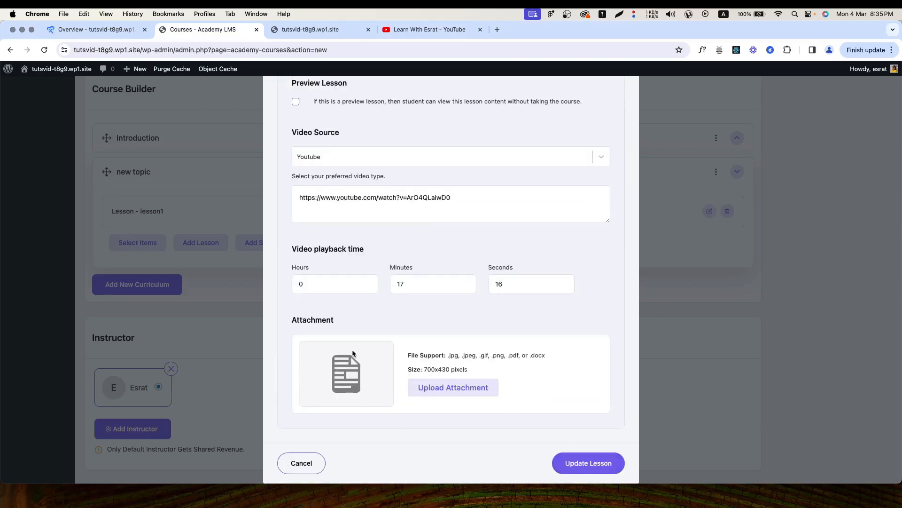
Check which additional instructors can be added to the course.
{"action": "scroll", "coordinate": [176, 336], "scroll_direction": "down", "scroll_amount": 2}
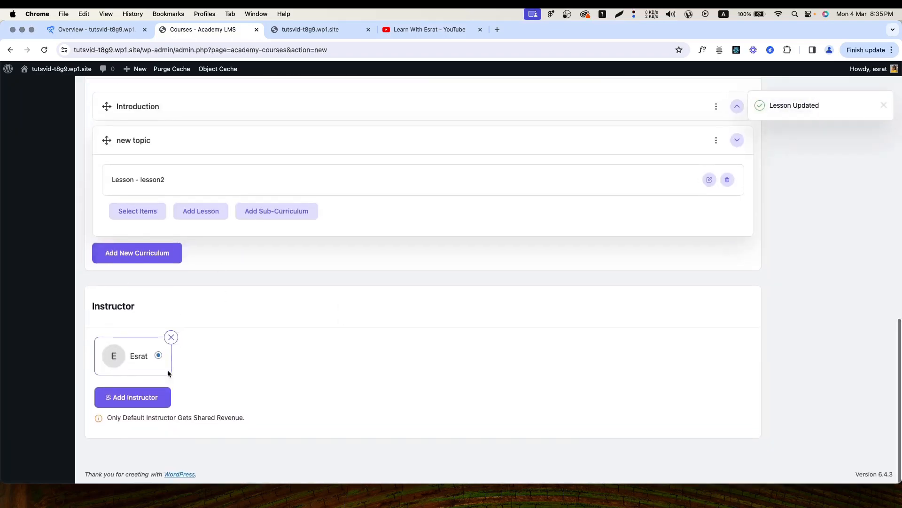
{"action": "left_click", "coordinate": [125, 397]}
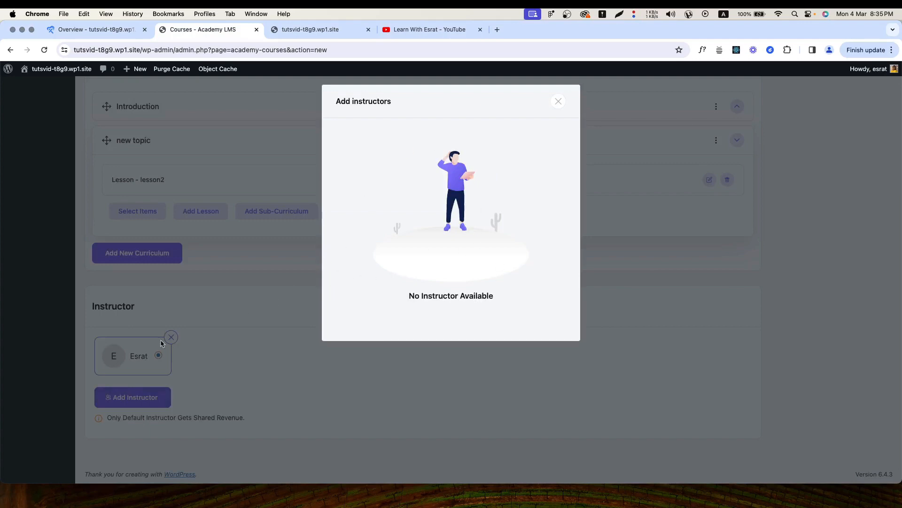
{"action": "left_click", "coordinate": [559, 101]}
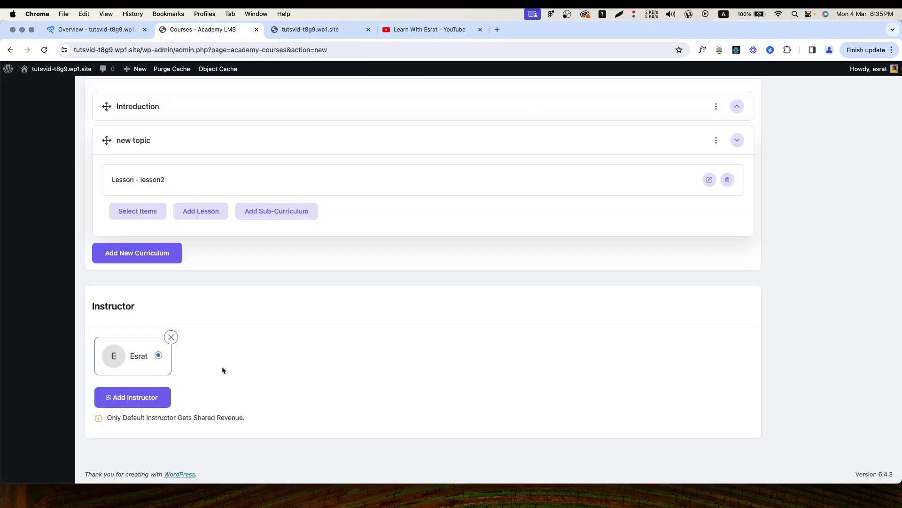
{"action": "scroll", "coordinate": [223, 369], "scroll_direction": "up", "scroll_amount": 8}
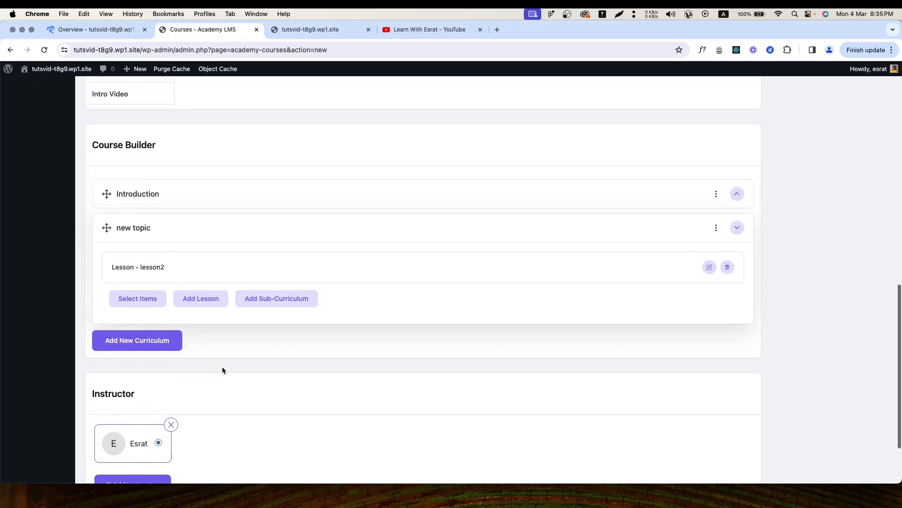
{"action": "scroll", "coordinate": [223, 368], "scroll_direction": "up", "scroll_amount": 2}
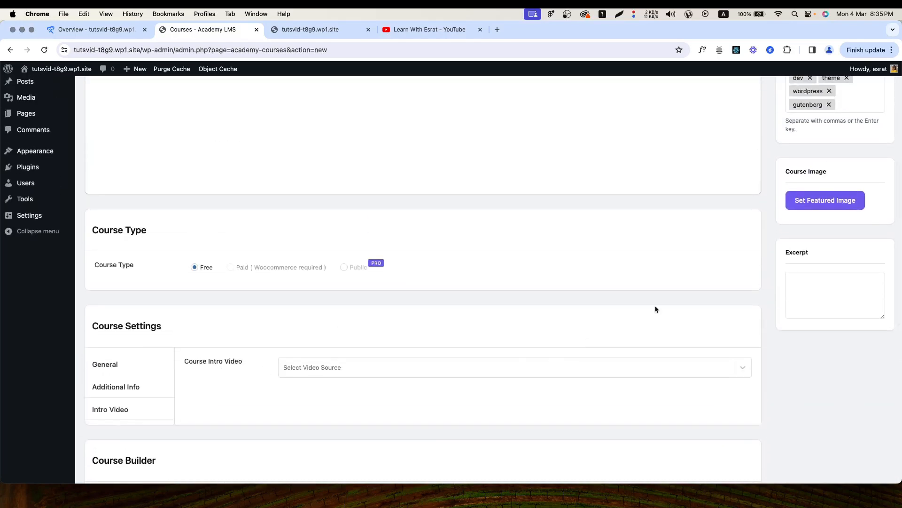
{"action": "left_click", "coordinate": [313, 367]}
{"action": "left_click", "coordinate": [314, 396]}
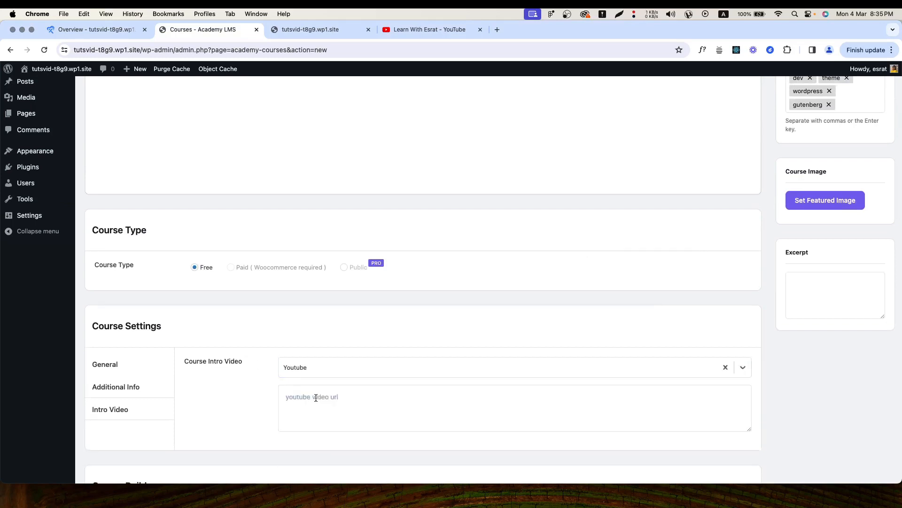
{"action": "type", "text": "https://www.youtube.com/watch?v=ArO4QLaiwD0"}
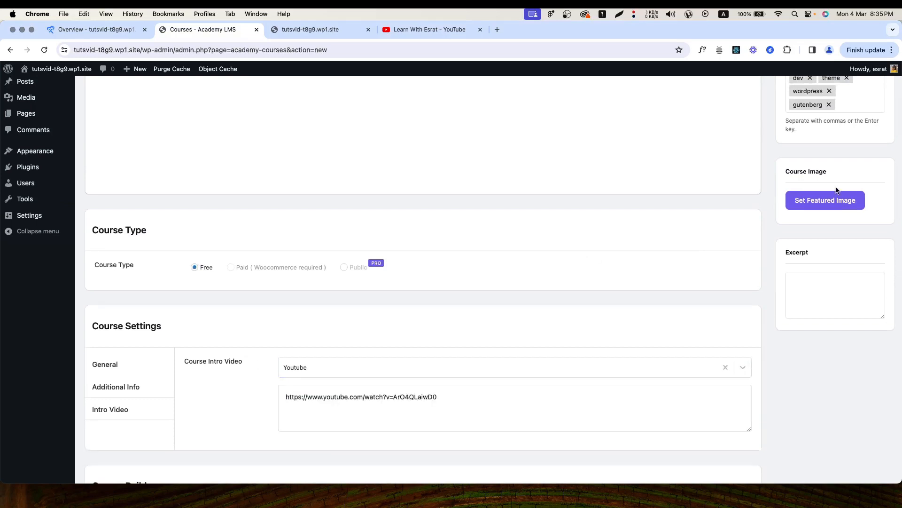
Upload crs__2-768x557.jpg from Downloads and set it as the course's featured image.
{"action": "scroll", "coordinate": [743, 310], "scroll_direction": "up", "scroll_amount": 3}
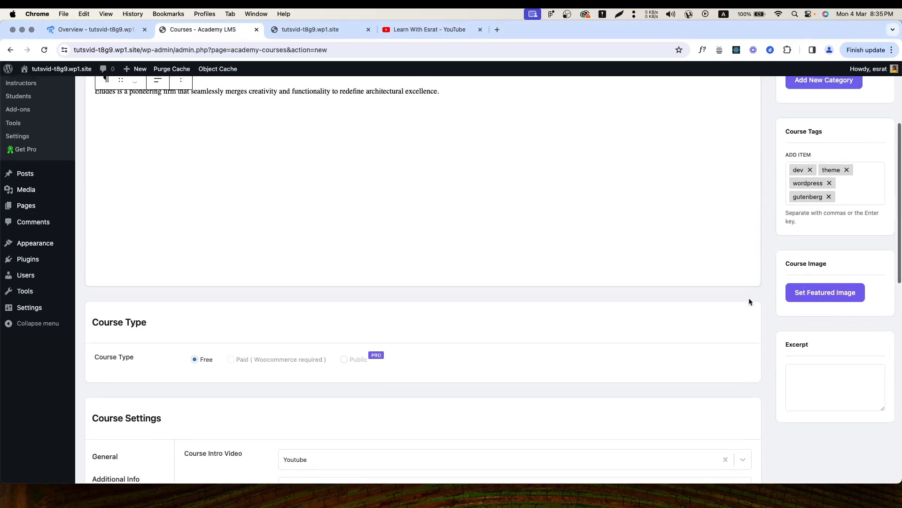
{"action": "left_click", "coordinate": [840, 292]}
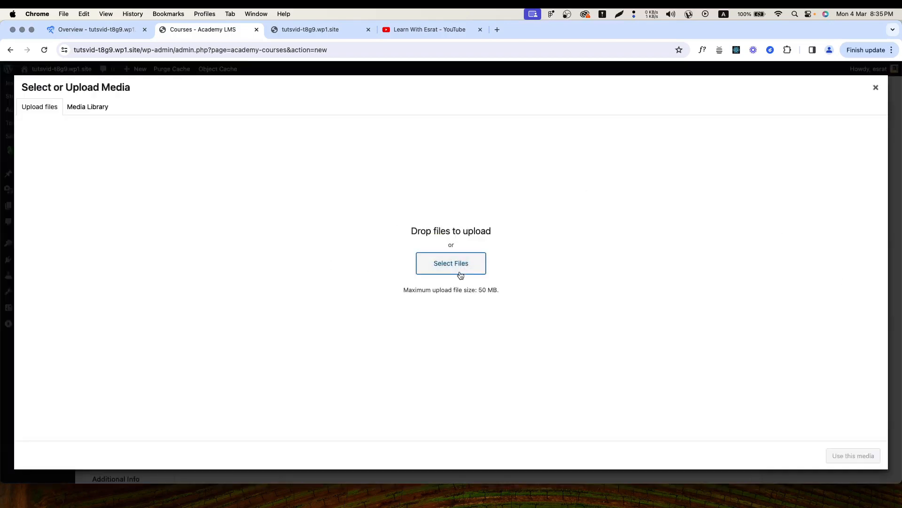
{"action": "left_click", "coordinate": [428, 264]}
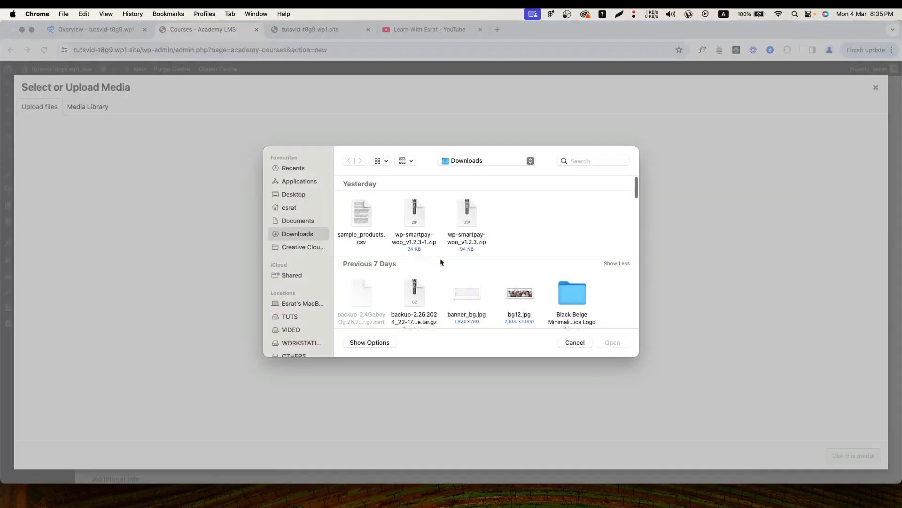
{"action": "scroll", "coordinate": [414, 291], "scroll_direction": "down", "scroll_amount": 3}
{"action": "scroll", "coordinate": [414, 297], "scroll_direction": "down", "scroll_amount": 3}
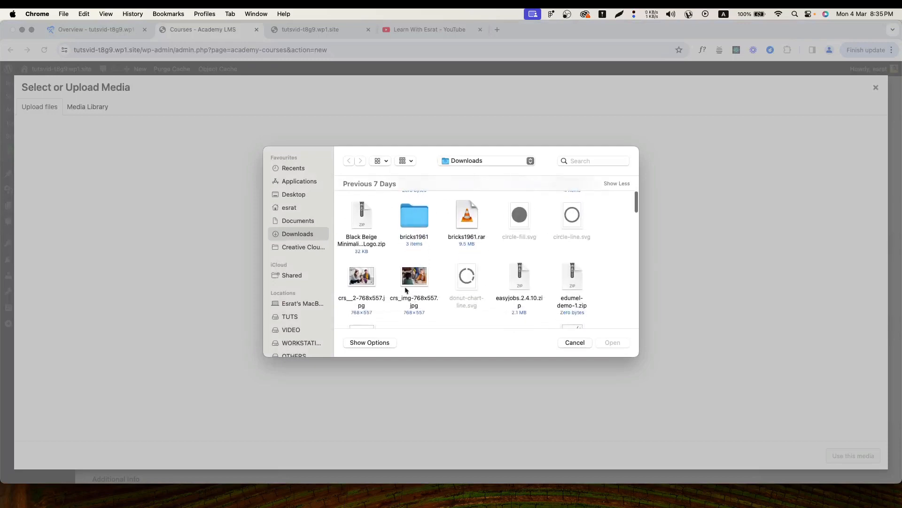
{"action": "left_click", "coordinate": [372, 277]}
{"action": "left_click", "coordinate": [607, 347]}
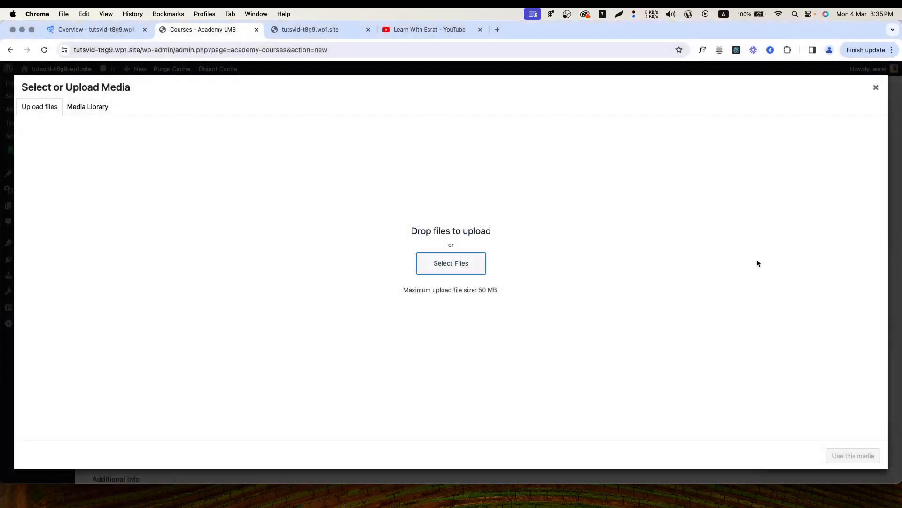
{"action": "left_click", "coordinate": [843, 456]}
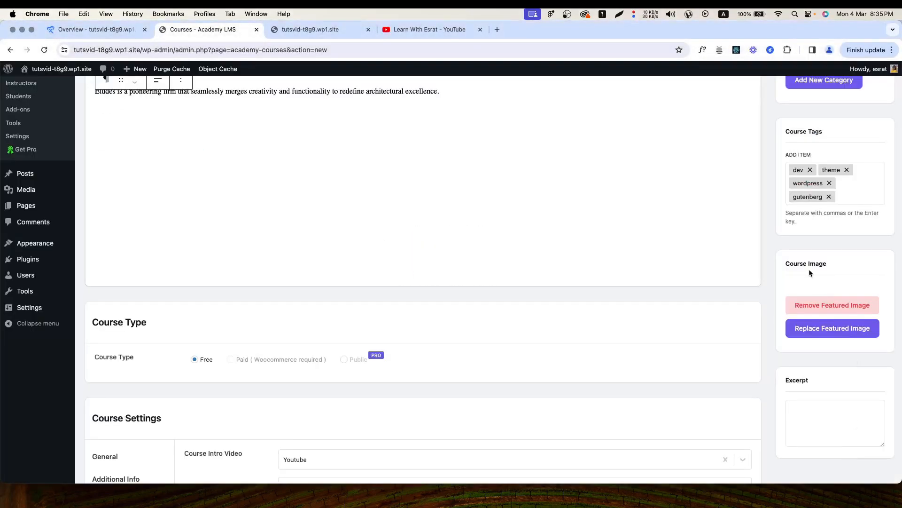
{"action": "scroll", "coordinate": [809, 272], "scroll_direction": "down", "scroll_amount": 1}
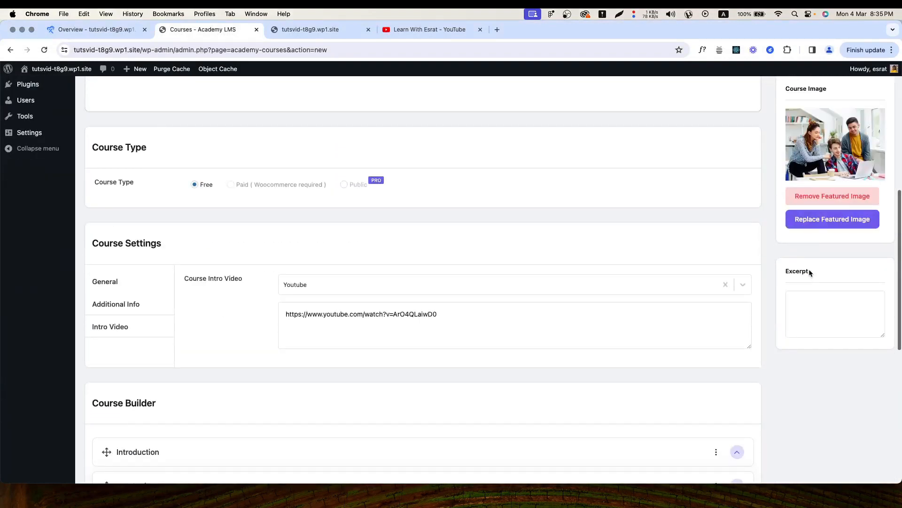
{"action": "left_click", "coordinate": [786, 302]}
{"action": "type", "text": "https://www.youtube.com/watch?v=ArO4QLaiwD0"}
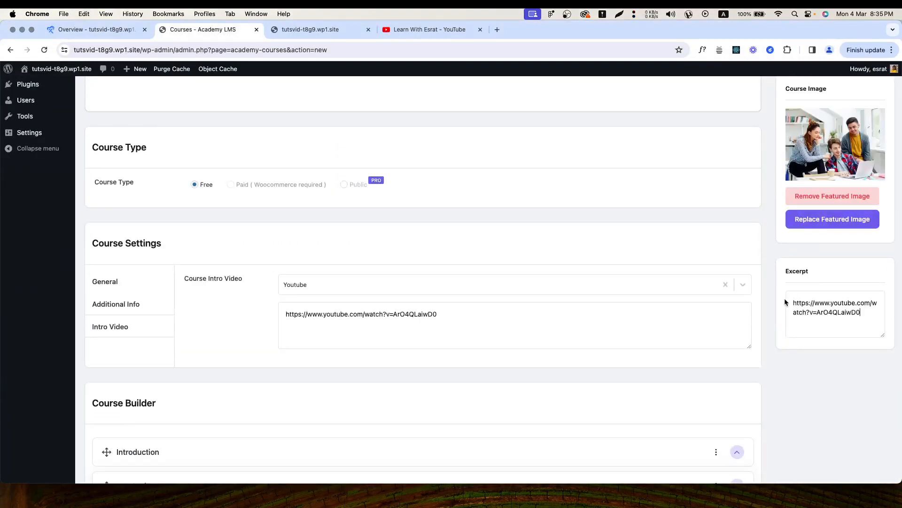
Clear the course excerpt and copy the homepage paragraph beginning "Études is a pioneering firm".
{"action": "key", "text": "super+a"}
{"action": "key", "text": "BackSpace"}
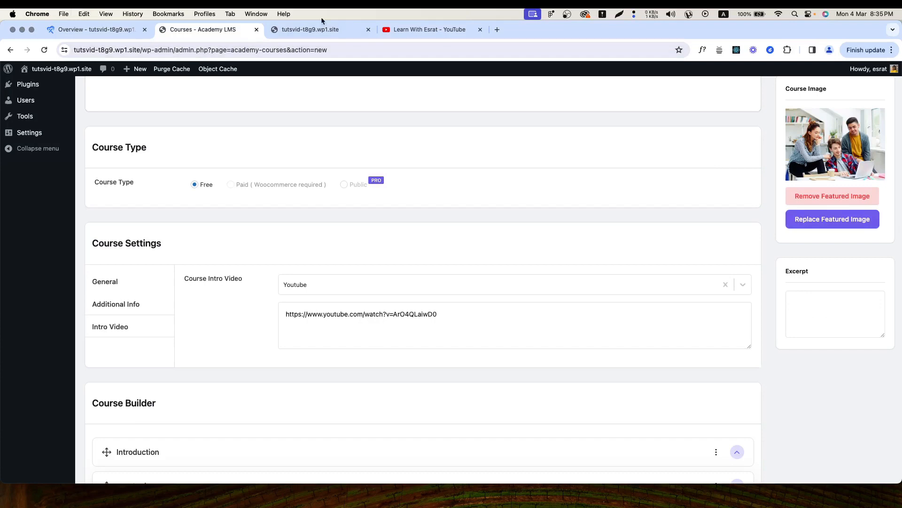
{"action": "left_click", "coordinate": [316, 32]}
{"action": "left_click_drag", "start_coordinate": [328, 202], "coordinate": [694, 215]}
{"action": "key", "text": "super+c"}
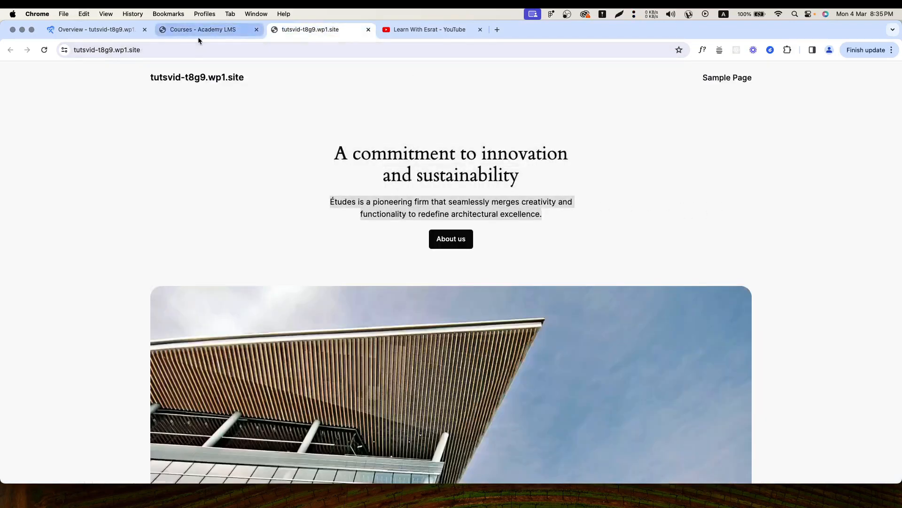
Assign the WordPress category to the new course and publish it.
{"action": "left_click", "coordinate": [199, 37]}
{"action": "scroll", "coordinate": [809, 325], "scroll_direction": "up", "scroll_amount": 7}
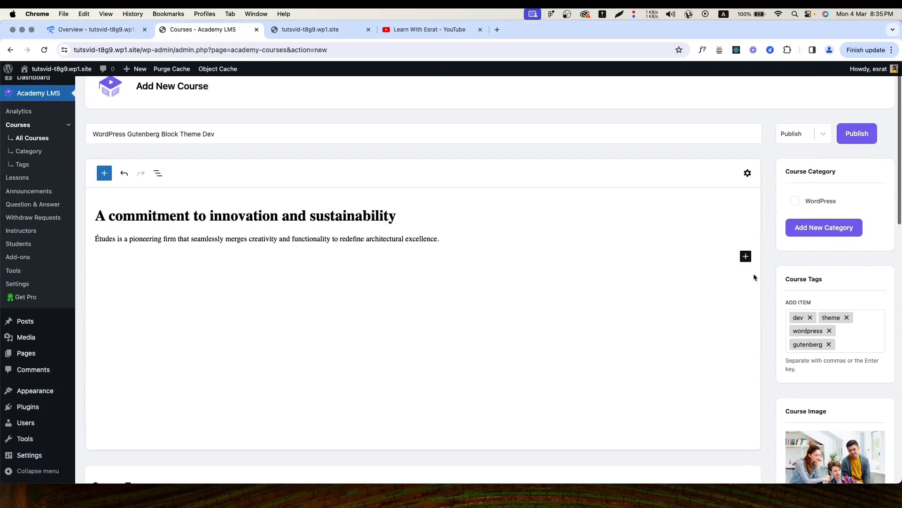
{"action": "left_click", "coordinate": [795, 201]}
{"action": "left_click", "coordinate": [857, 133]}
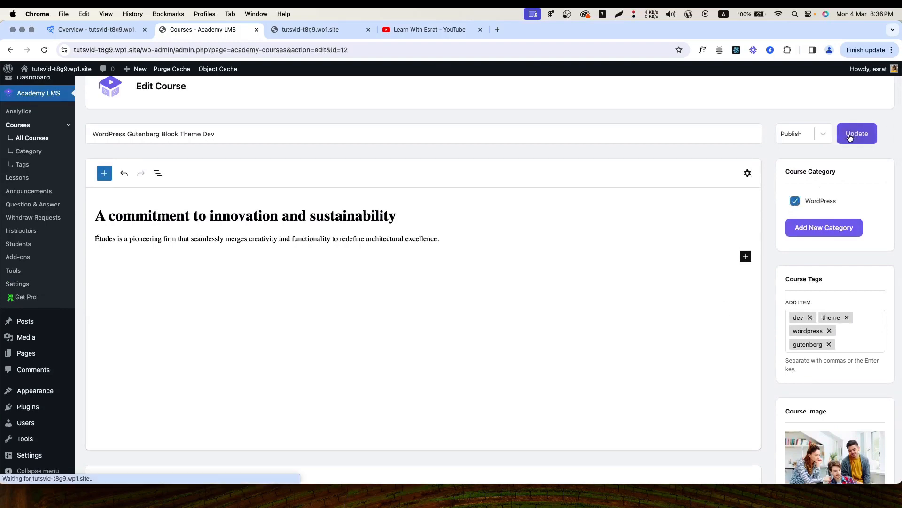
View the published course's front-end page from the list of all courses.
{"action": "scroll", "coordinate": [430, 207], "scroll_direction": "up", "scroll_amount": 1}
{"action": "left_click", "coordinate": [32, 152]}
{"action": "left_click", "coordinate": [155, 230]}
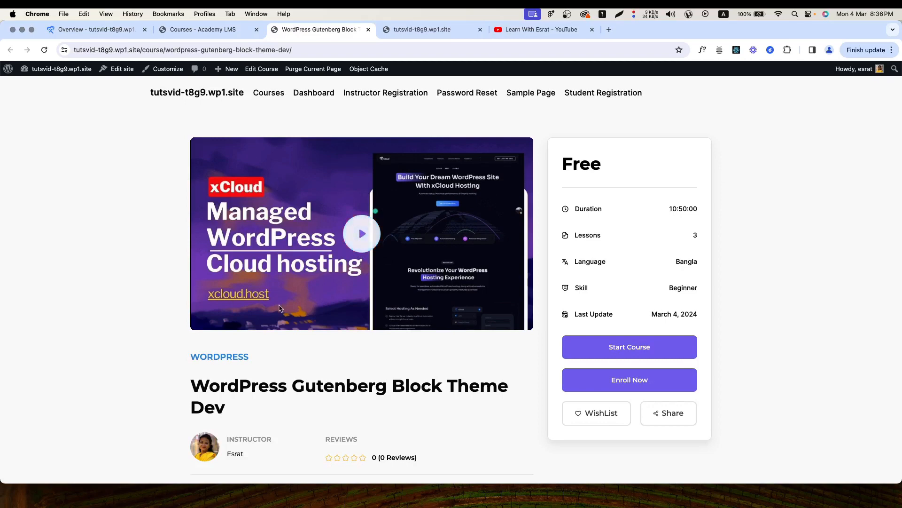
Review the published course page's title, instructor, overview and What You'll Learn sections.
{"action": "scroll", "coordinate": [279, 308], "scroll_direction": "down", "scroll_amount": 1}
{"action": "scroll", "coordinate": [281, 301], "scroll_direction": "down", "scroll_amount": 4}
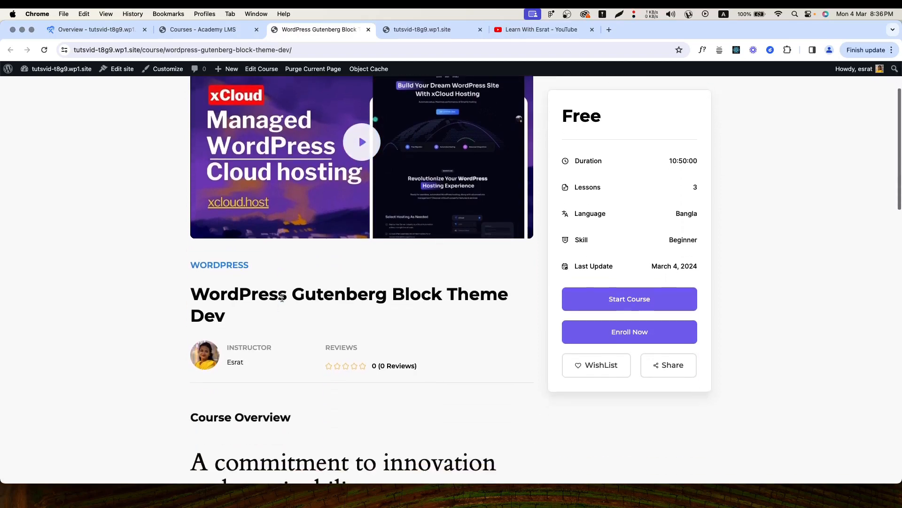
{"action": "scroll", "coordinate": [232, 381], "scroll_direction": "down", "scroll_amount": 6}
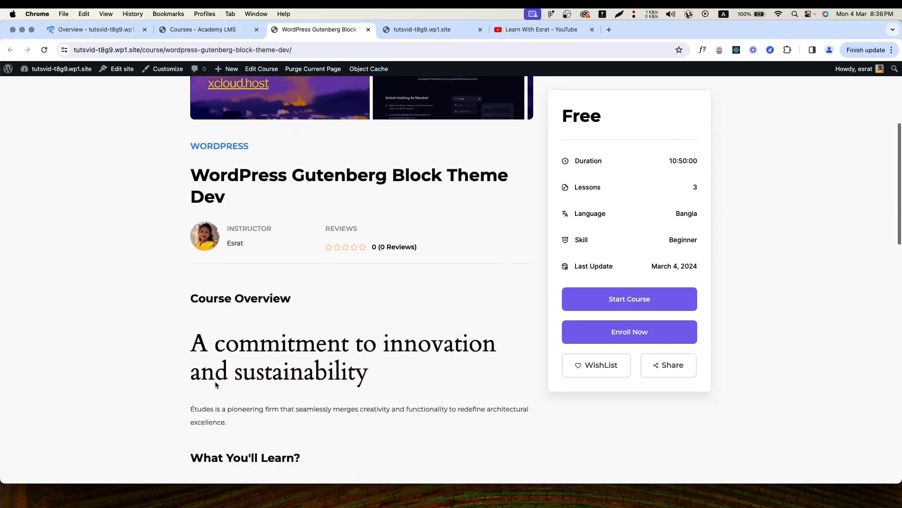
{"action": "scroll", "coordinate": [253, 346], "scroll_direction": "down", "scroll_amount": 5}
{"action": "scroll", "coordinate": [251, 359], "scroll_direction": "down", "scroll_amount": 2}
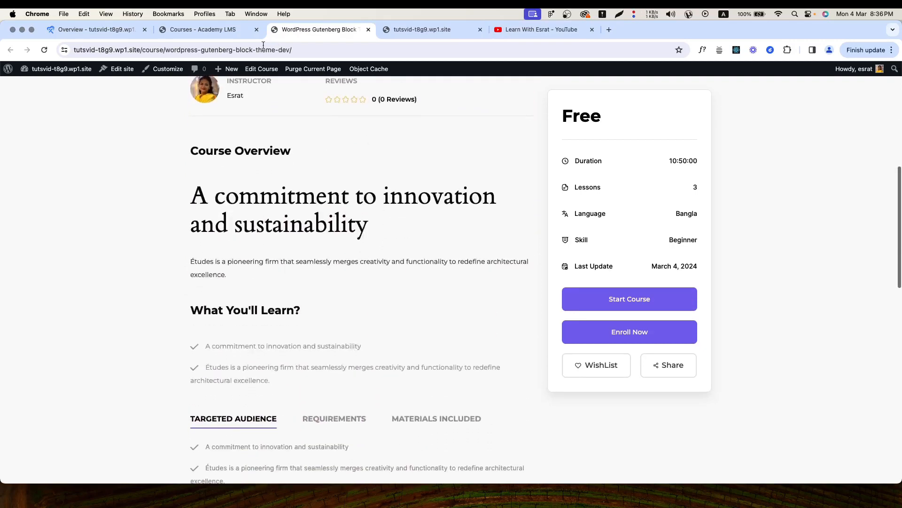
{"action": "scroll", "coordinate": [230, 287], "scroll_direction": "down", "scroll_amount": 5}
{"action": "scroll", "coordinate": [228, 287], "scroll_direction": "up", "scroll_amount": 7}
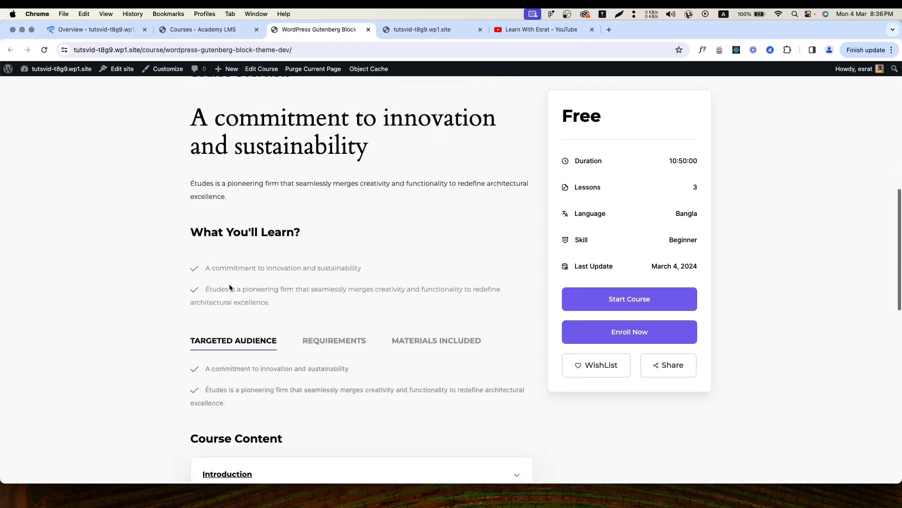
{"action": "scroll", "coordinate": [230, 291], "scroll_direction": "down", "scroll_amount": 6}
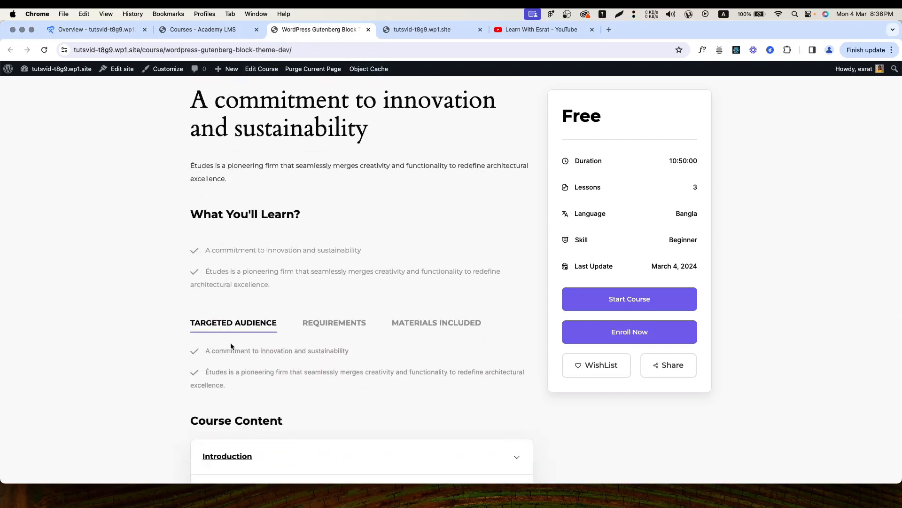
Check the course's Requirements and Materials Included details and the lessons under Introduction and new topic.
{"action": "left_click", "coordinate": [341, 325]}
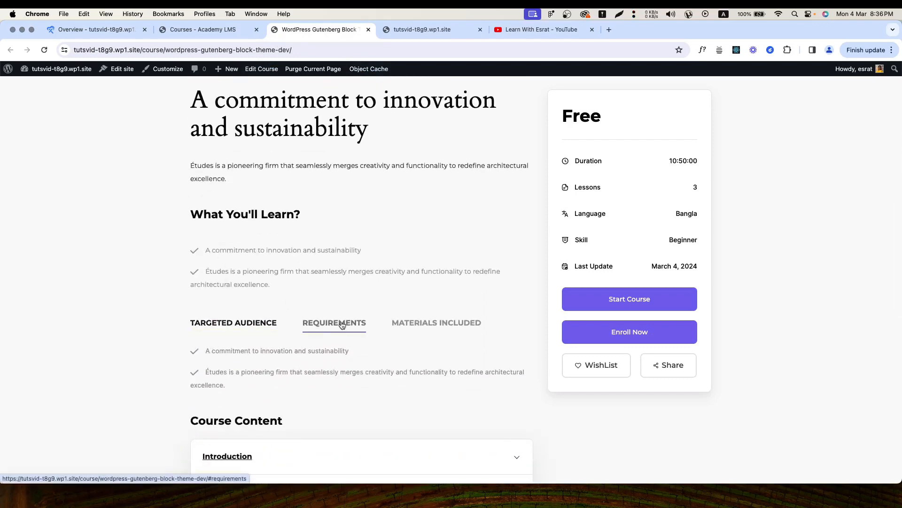
{"action": "left_click", "coordinate": [412, 324]}
{"action": "scroll", "coordinate": [355, 335], "scroll_direction": "down", "scroll_amount": 8}
{"action": "left_click", "coordinate": [515, 266]}
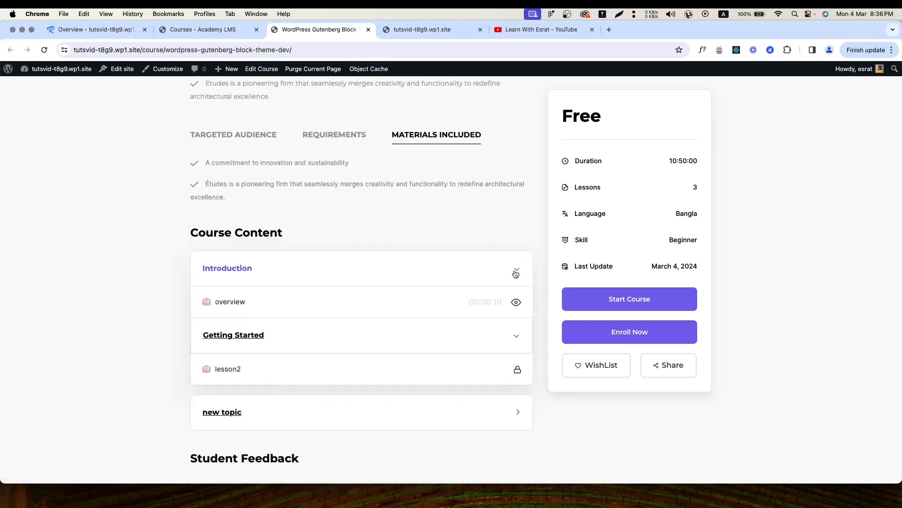
{"action": "left_click", "coordinate": [282, 276]}
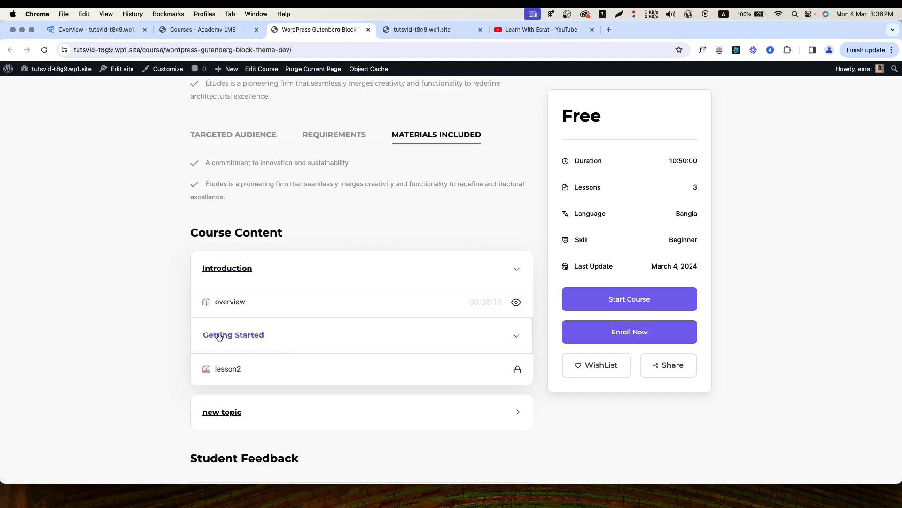
{"action": "left_click", "coordinate": [333, 412]}
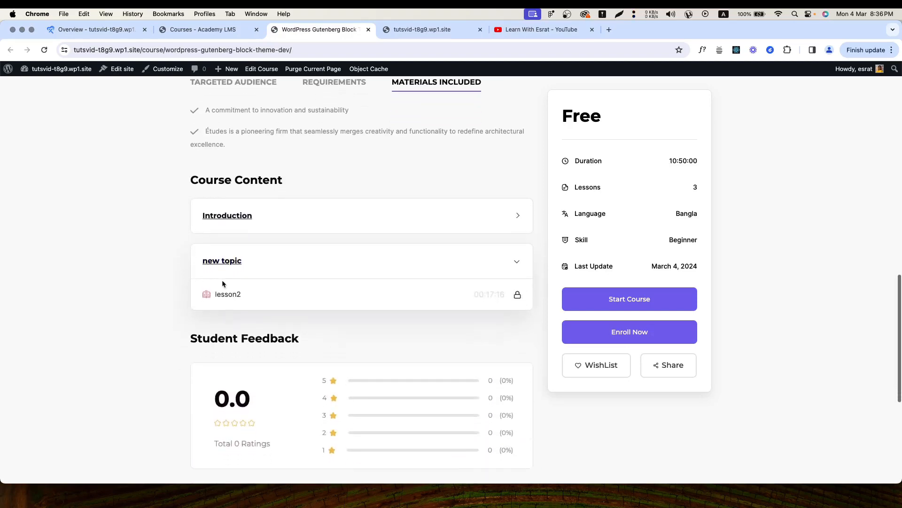
{"action": "scroll", "coordinate": [324, 295], "scroll_direction": "up", "scroll_amount": 2}
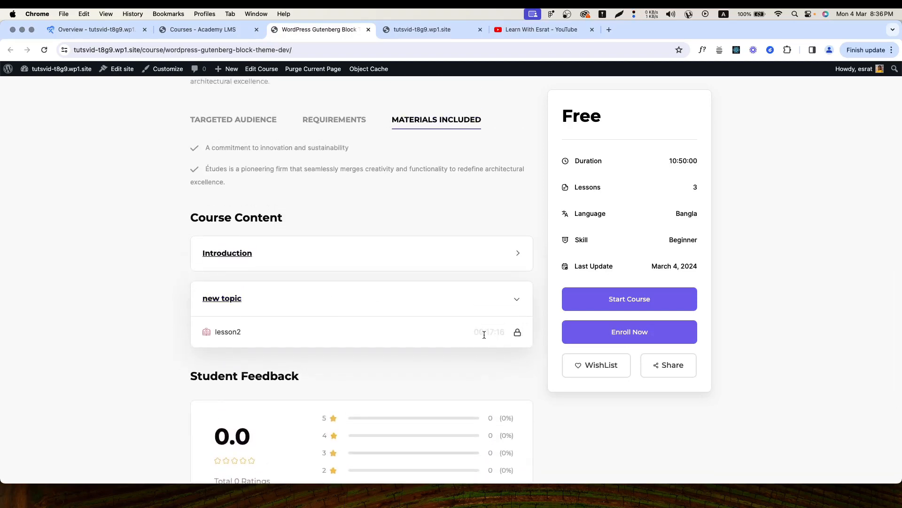
Review the Student Feedback section and the course summary, including language and skill level.
{"action": "scroll", "coordinate": [364, 376], "scroll_direction": "down", "scroll_amount": 5}
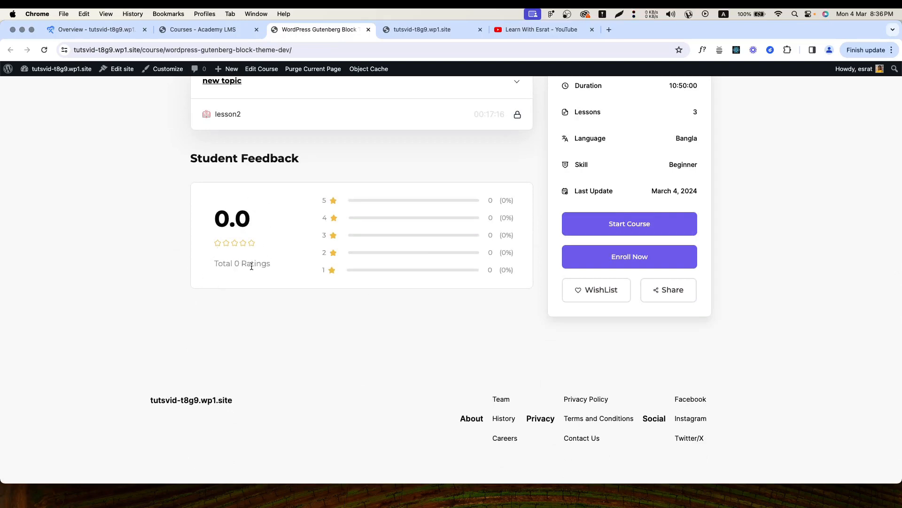
{"action": "scroll", "coordinate": [237, 289], "scroll_direction": "up", "scroll_amount": 5}
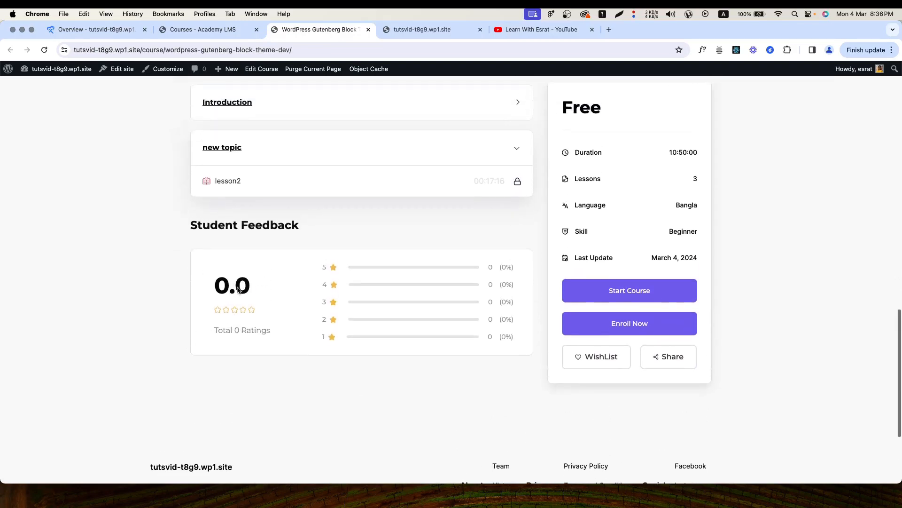
{"action": "scroll", "coordinate": [237, 290], "scroll_direction": "up", "scroll_amount": 3}
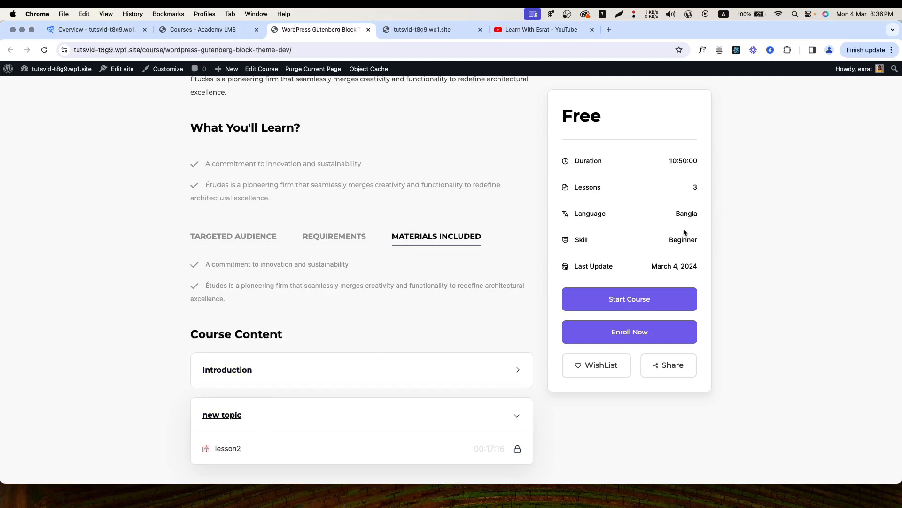
{"action": "left_click_drag", "start_coordinate": [674, 239], "coordinate": [691, 236]}
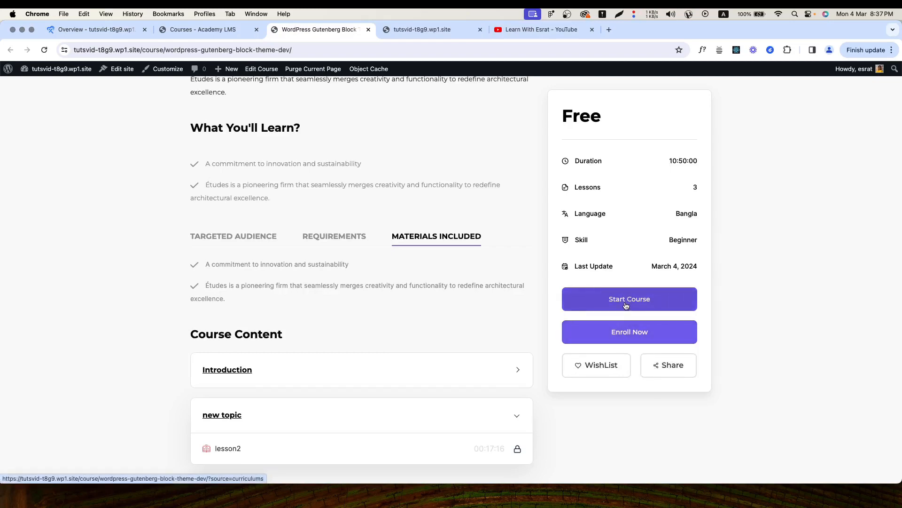
Enroll in the course and check the lesson access under Introduction and new topic.
{"action": "left_click", "coordinate": [606, 340]}
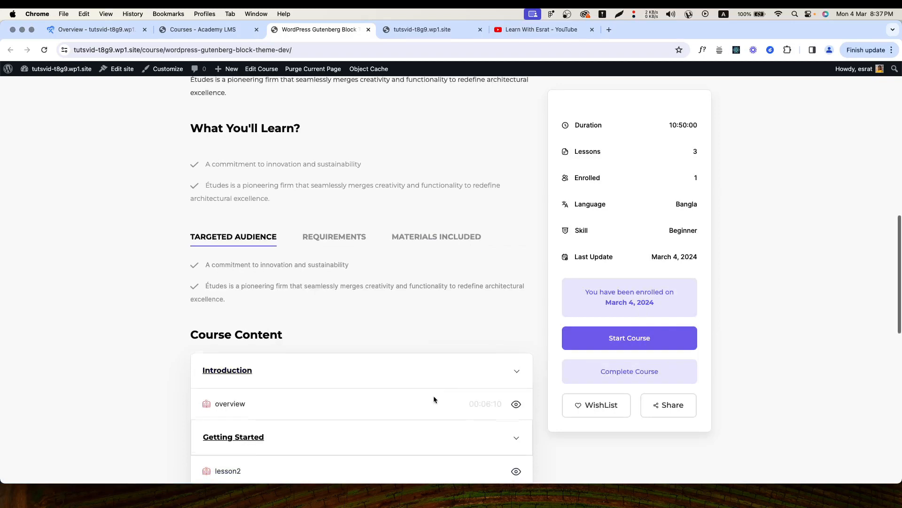
{"action": "scroll", "coordinate": [433, 397], "scroll_direction": "down", "scroll_amount": 3}
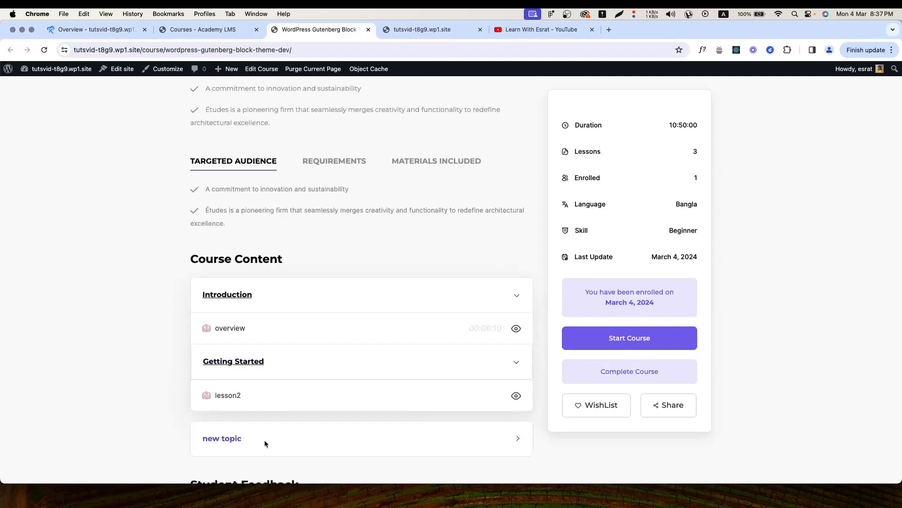
{"action": "left_click", "coordinate": [288, 450]}
{"action": "left_click", "coordinate": [430, 300]}
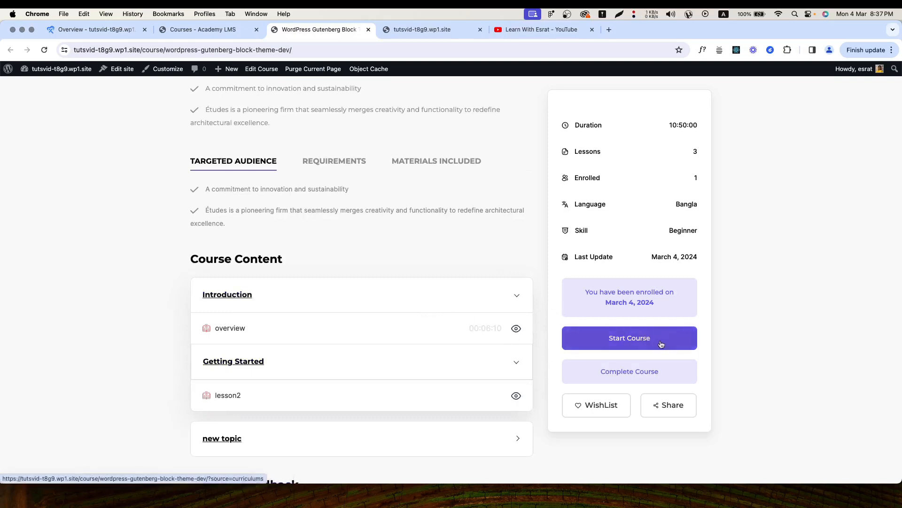
Open the overview lesson and check its Announcements and Q&A sections, including the question form.
{"action": "left_click", "coordinate": [516, 329]}
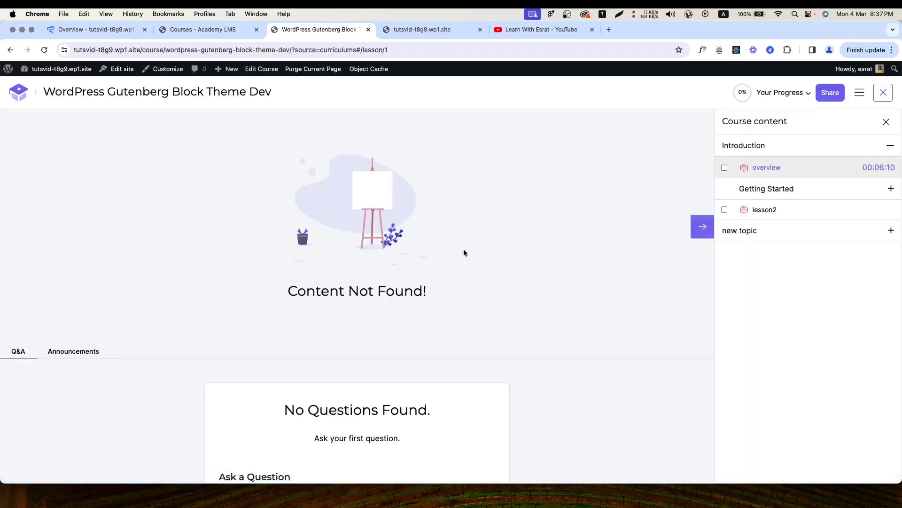
{"action": "scroll", "coordinate": [249, 296], "scroll_direction": "down", "scroll_amount": 4}
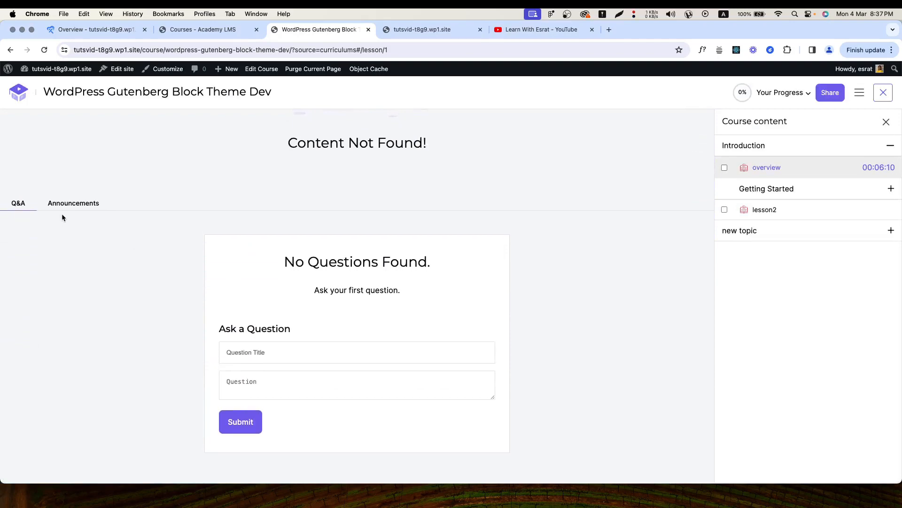
{"action": "left_click", "coordinate": [82, 208]}
{"action": "left_click", "coordinate": [19, 352]}
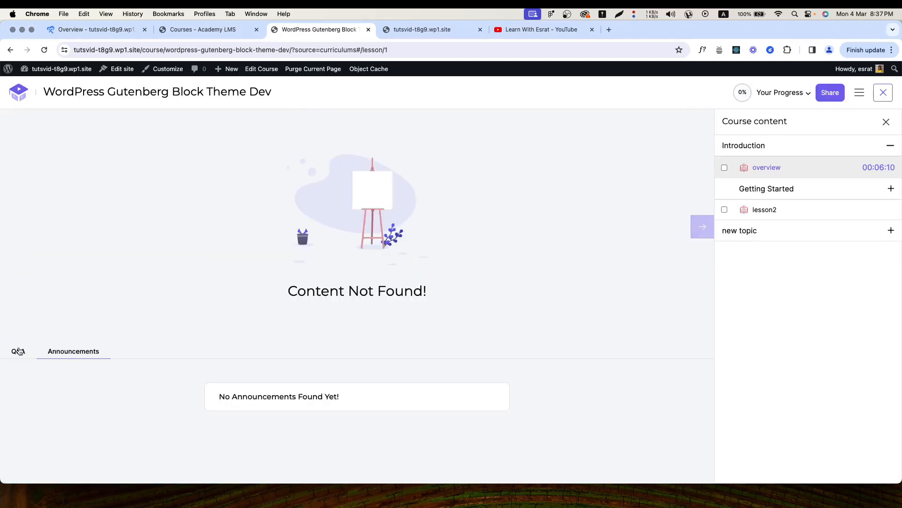
{"action": "scroll", "coordinate": [321, 394], "scroll_direction": "down", "scroll_amount": 3}
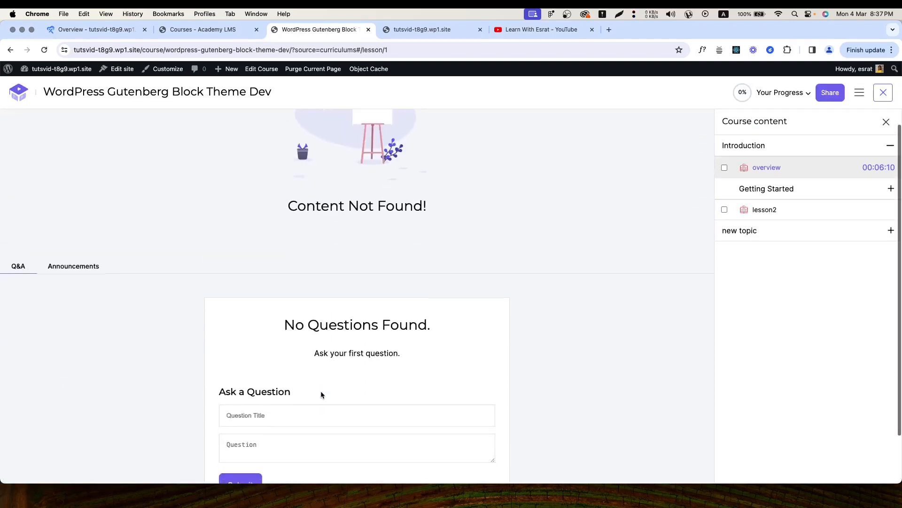
{"action": "left_click", "coordinate": [272, 421]}
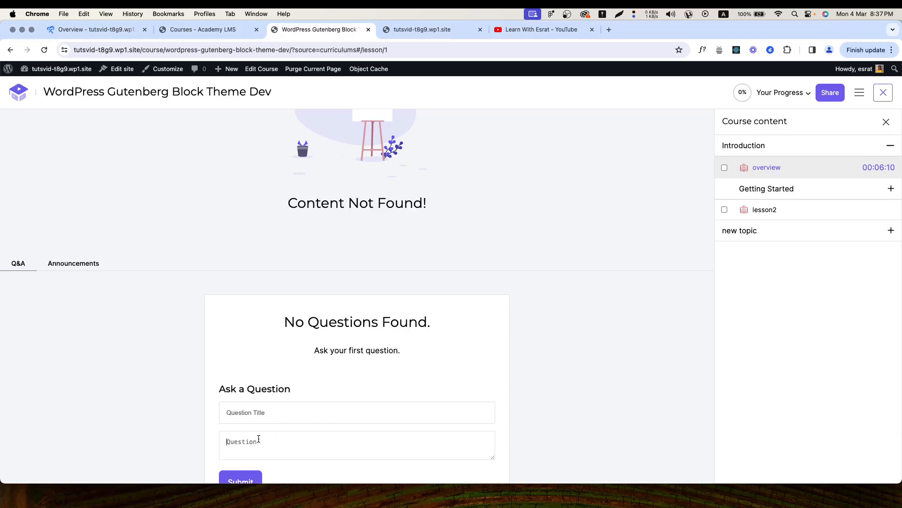
{"action": "scroll", "coordinate": [258, 438], "scroll_direction": "down", "scroll_amount": 2}
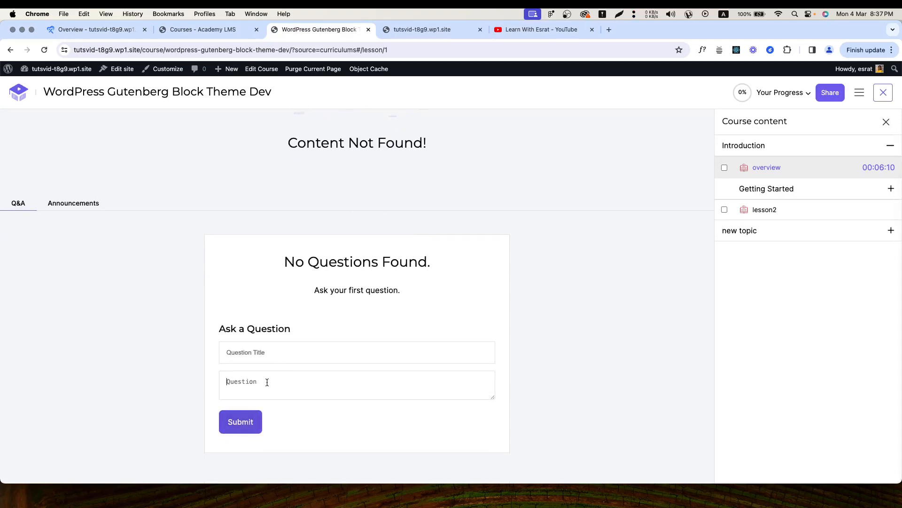
Check the lessons listed under the Introduction and new topic sections of the lesson player's course content.
{"action": "scroll", "coordinate": [695, 349], "scroll_direction": "up", "scroll_amount": 3}
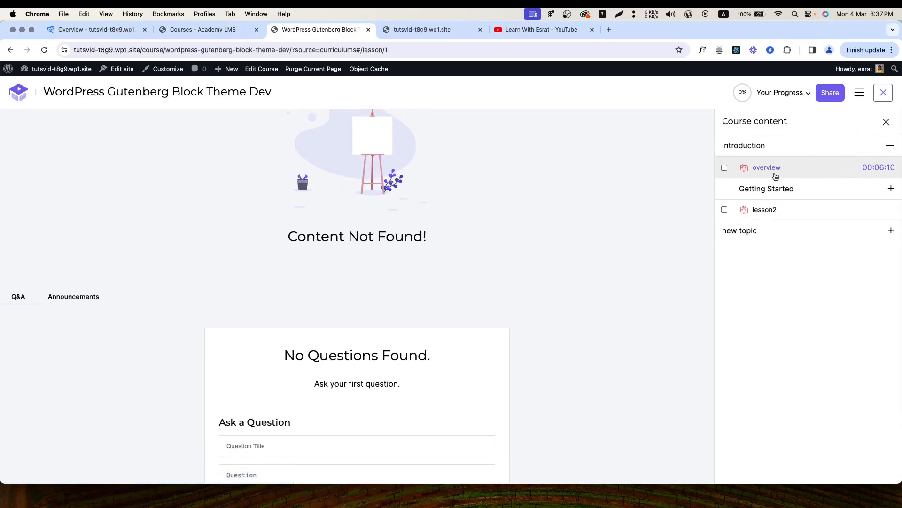
{"action": "left_click", "coordinate": [891, 147]}
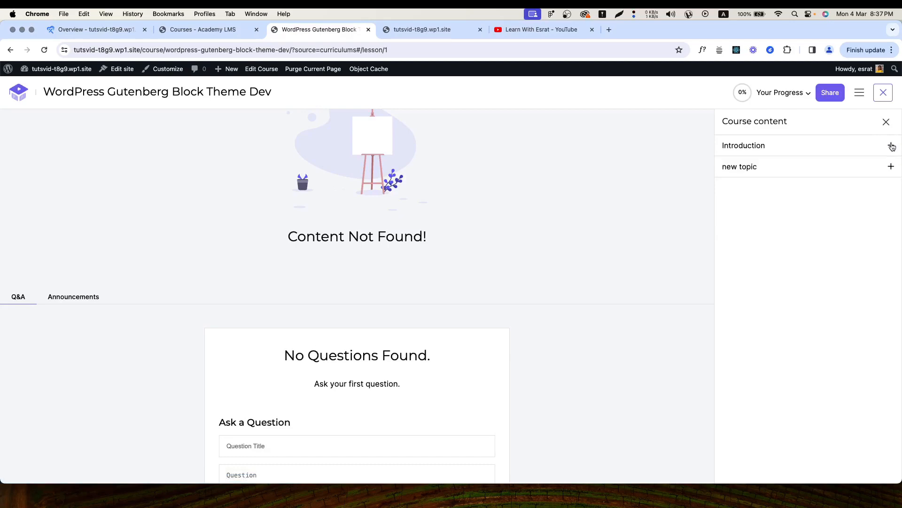
{"action": "left_click", "coordinate": [891, 146]}
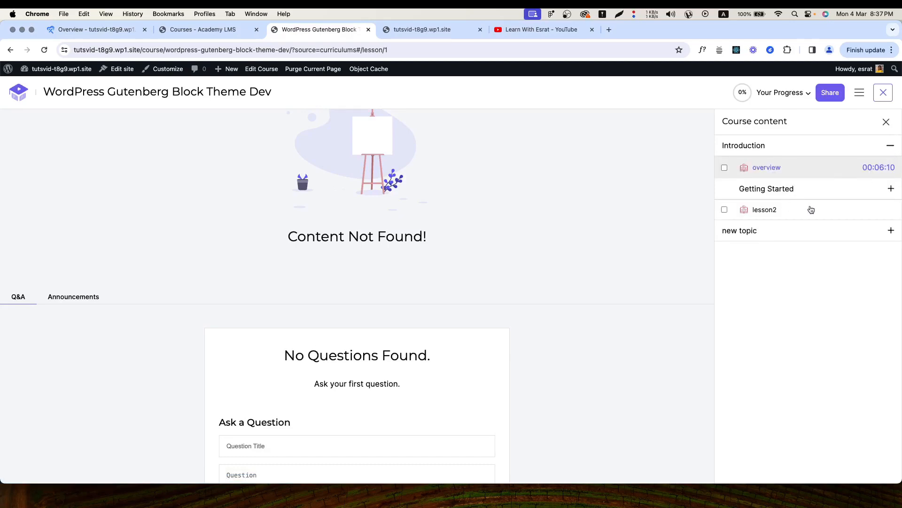
{"action": "left_click", "coordinate": [782, 232]}
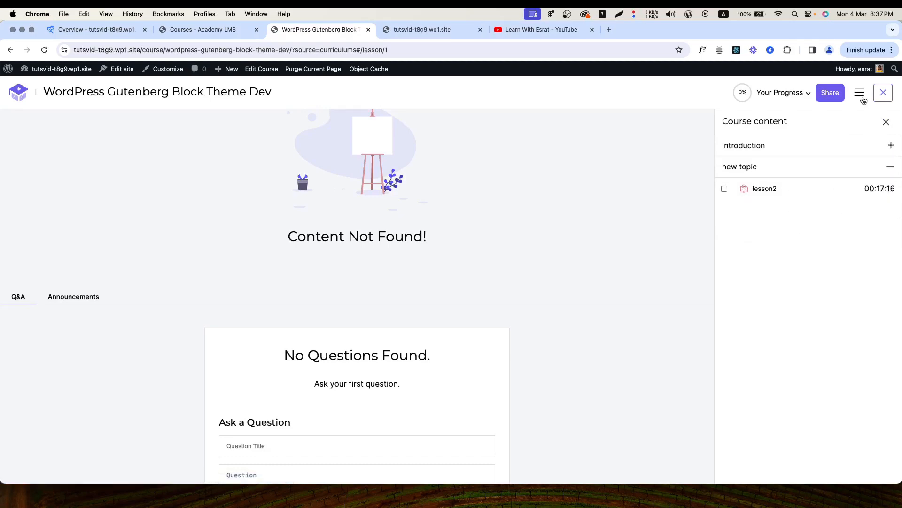
Check the lesson player's extra course options and return to the course page.
{"action": "left_click", "coordinate": [863, 99]}
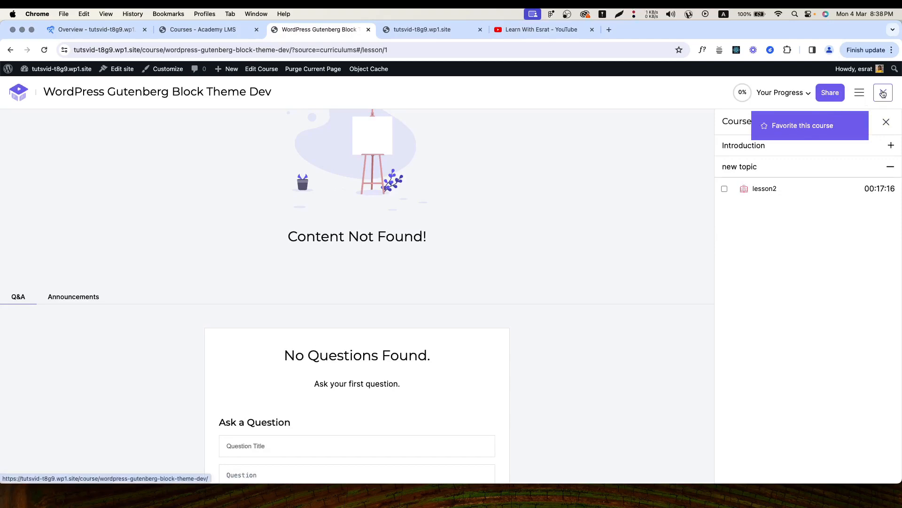
{"action": "left_click", "coordinate": [858, 98]}
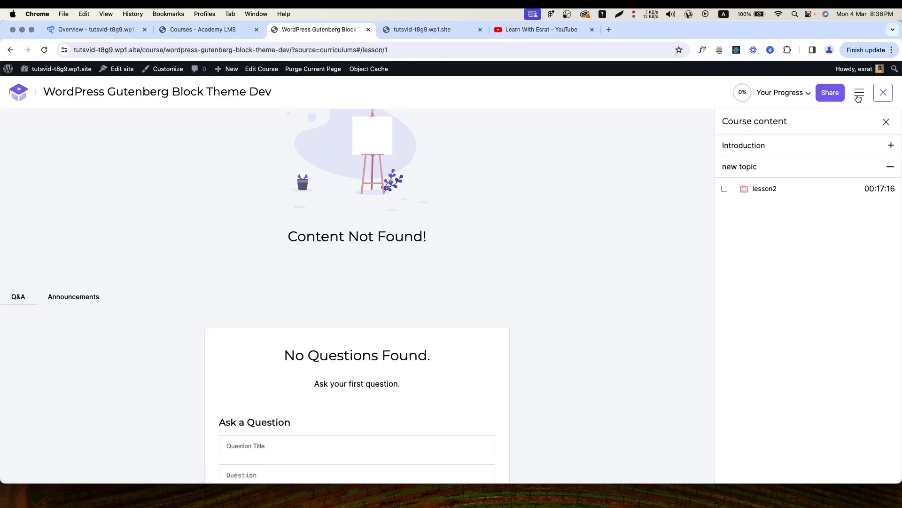
{"action": "left_click", "coordinate": [881, 92]}
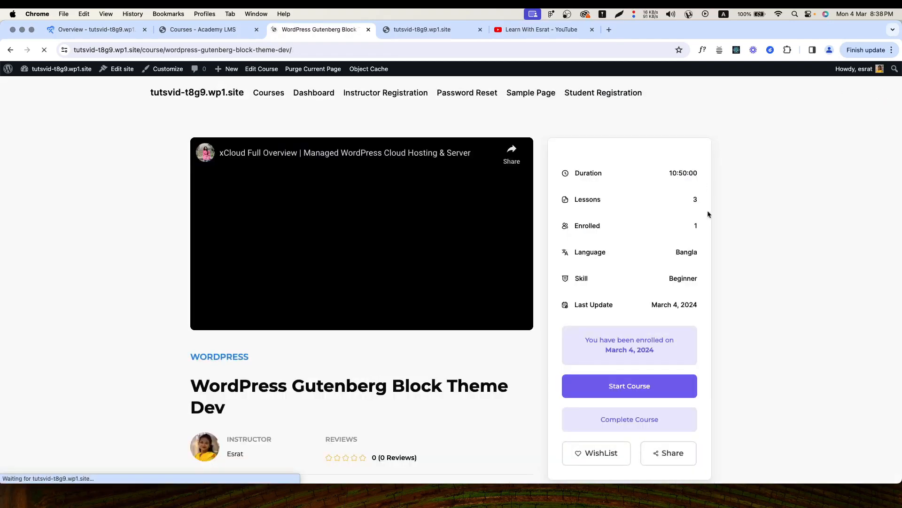
Start the course, collapse the lesson player's course content, and check the progress summary and extra course options.
{"action": "left_click", "coordinate": [621, 386]}
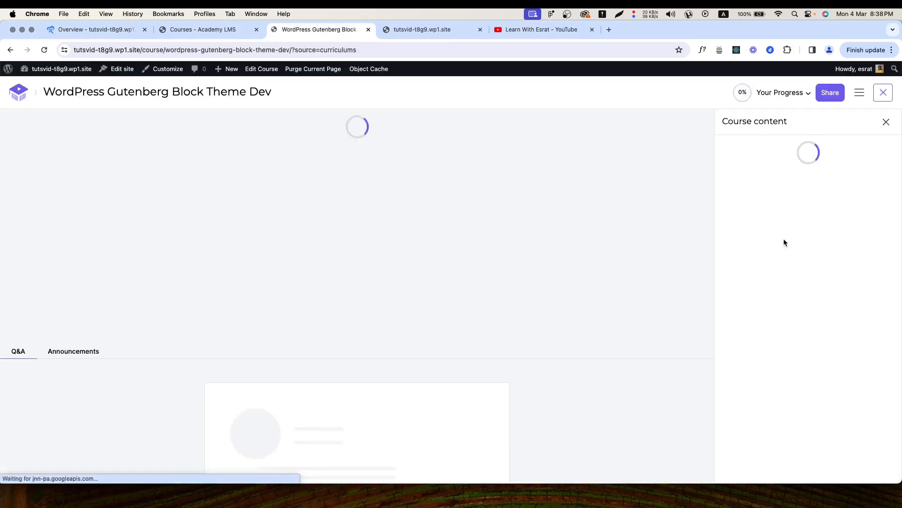
{"action": "left_click", "coordinate": [886, 123]}
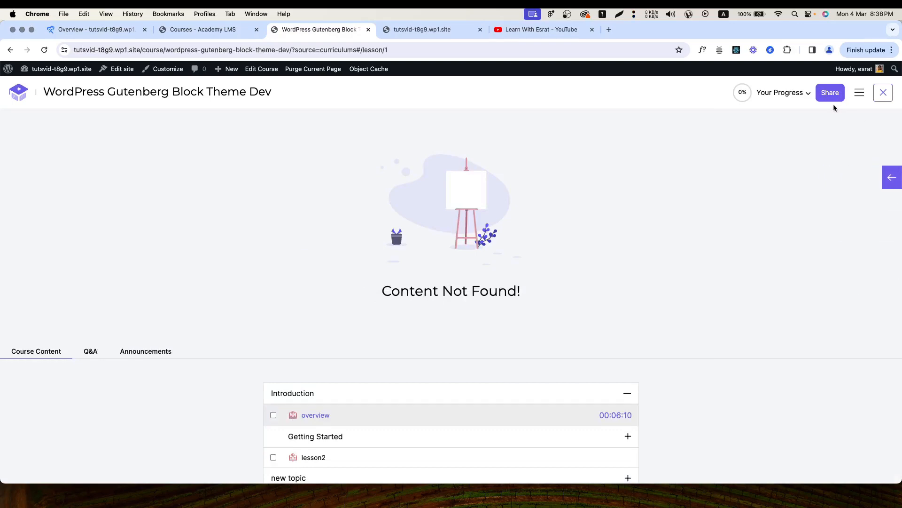
{"action": "left_click", "coordinate": [793, 94]}
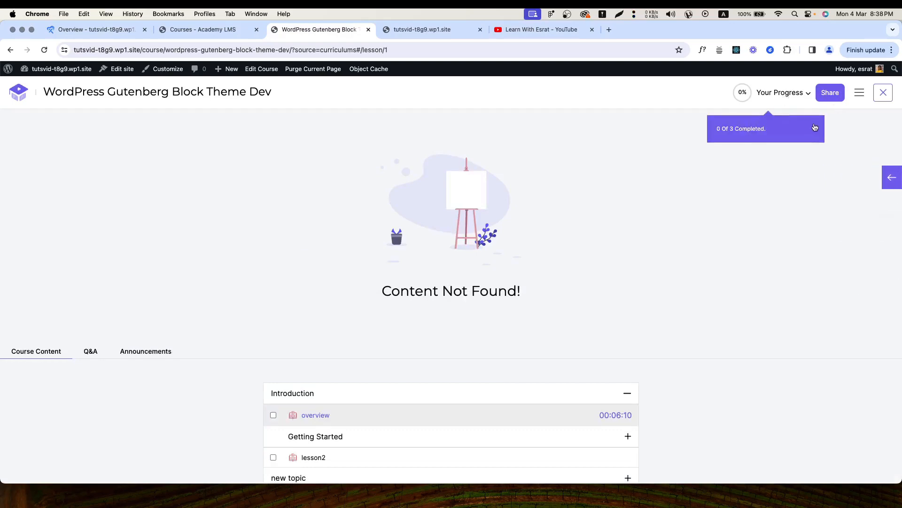
{"action": "left_click", "coordinate": [860, 95]}
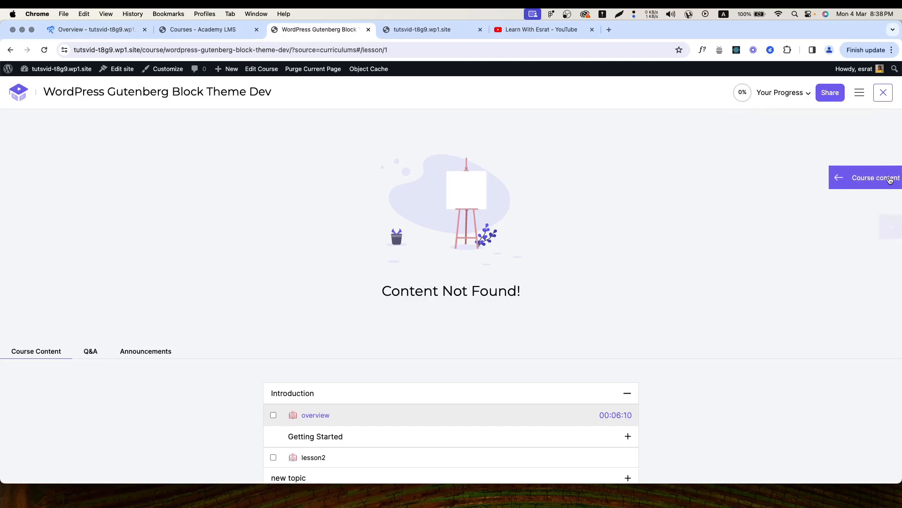
Reopen the course content, check Getting Started under Introduction, and open that section's lesson2.
{"action": "left_click", "coordinate": [882, 175]}
{"action": "left_click", "coordinate": [780, 190]}
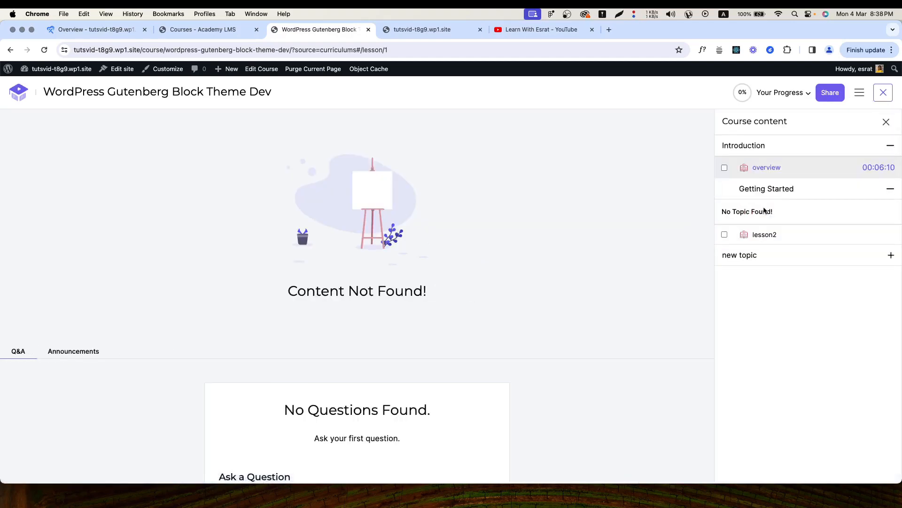
{"action": "left_click", "coordinate": [767, 234]}
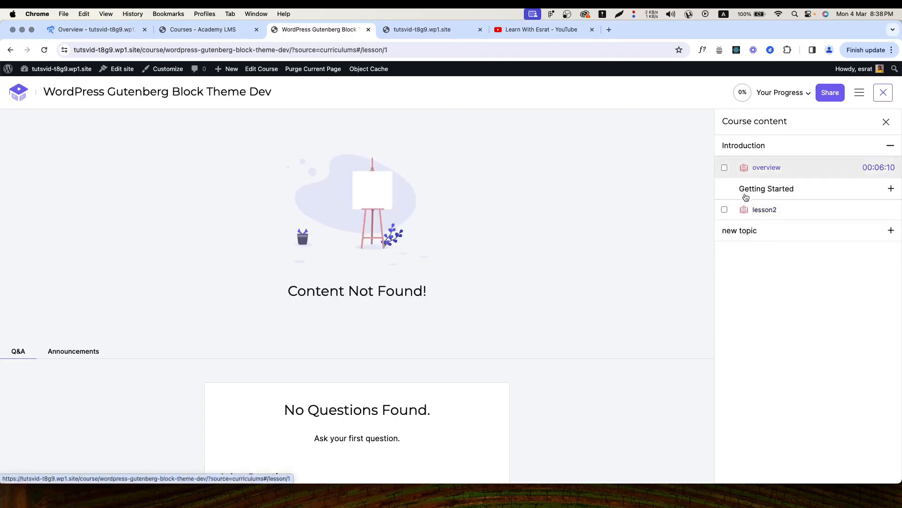
{"action": "left_click", "coordinate": [746, 208]}
Open lesson2 under new topic and pause its video.
{"action": "left_click", "coordinate": [735, 231]}
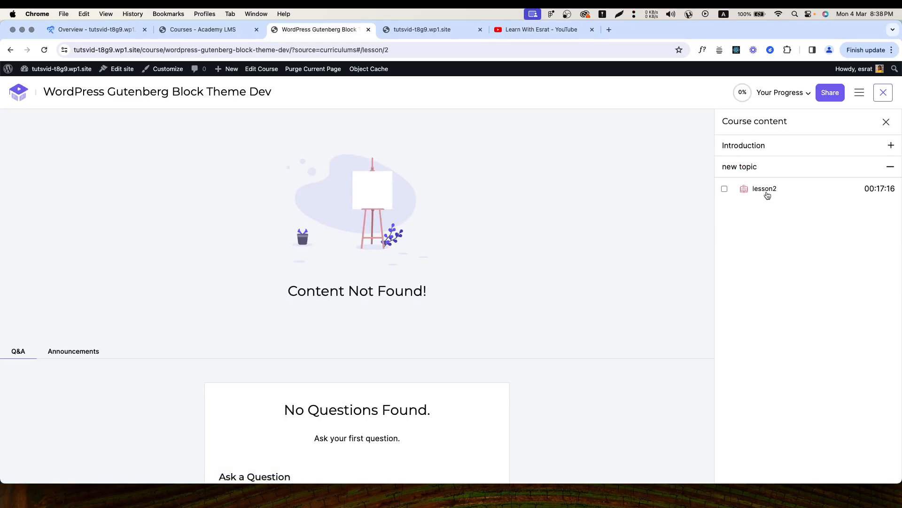
{"action": "left_click", "coordinate": [765, 193]}
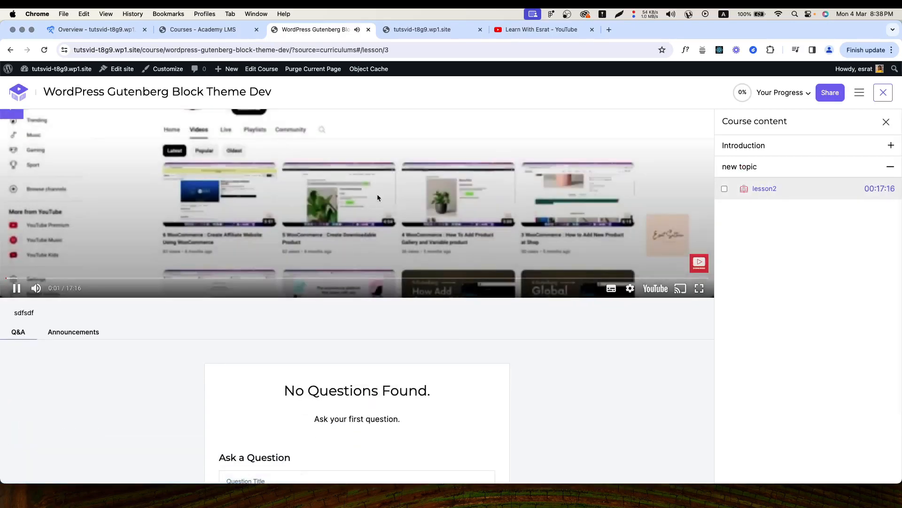
{"action": "left_click", "coordinate": [377, 194]}
{"action": "scroll", "coordinate": [306, 300], "scroll_direction": "up", "scroll_amount": 5}
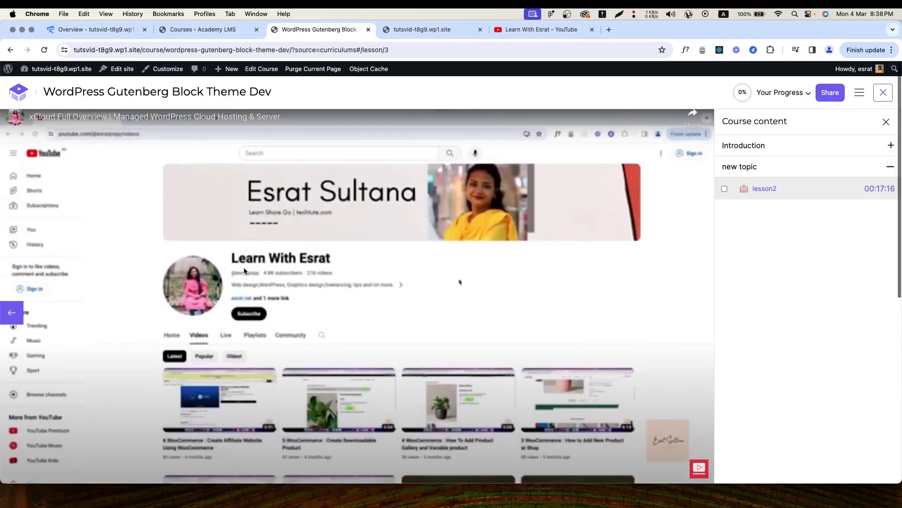
Mark the overview lesson and both lesson2 entries, under Introduction and new topic, as complete.
{"action": "left_click", "coordinate": [792, 145]}
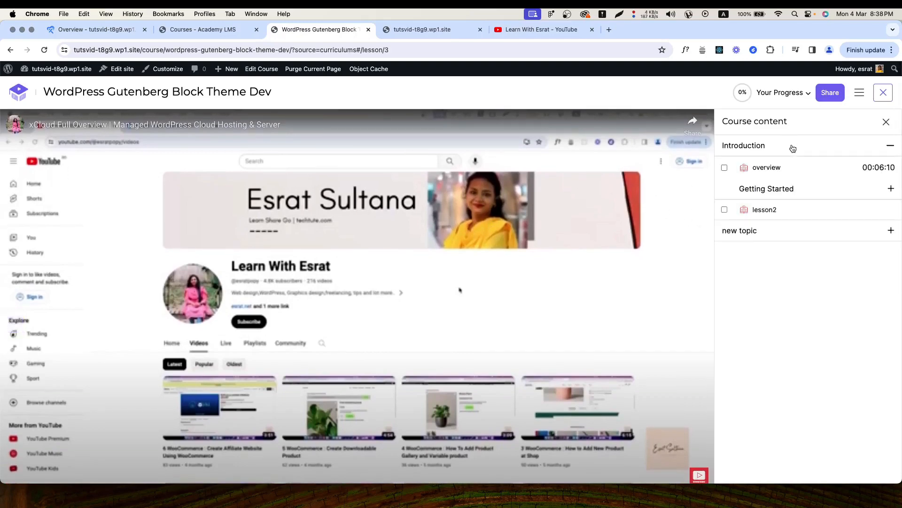
{"action": "left_click", "coordinate": [725, 168]}
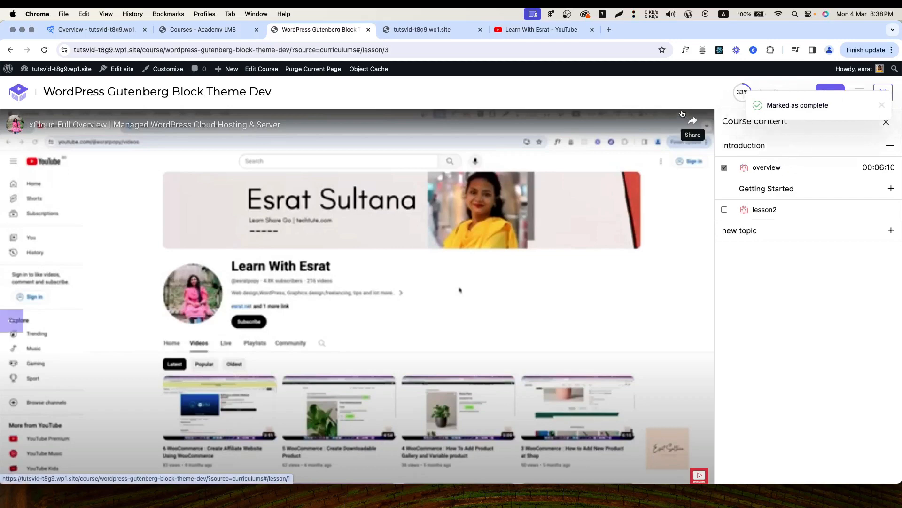
{"action": "left_click", "coordinate": [724, 210]}
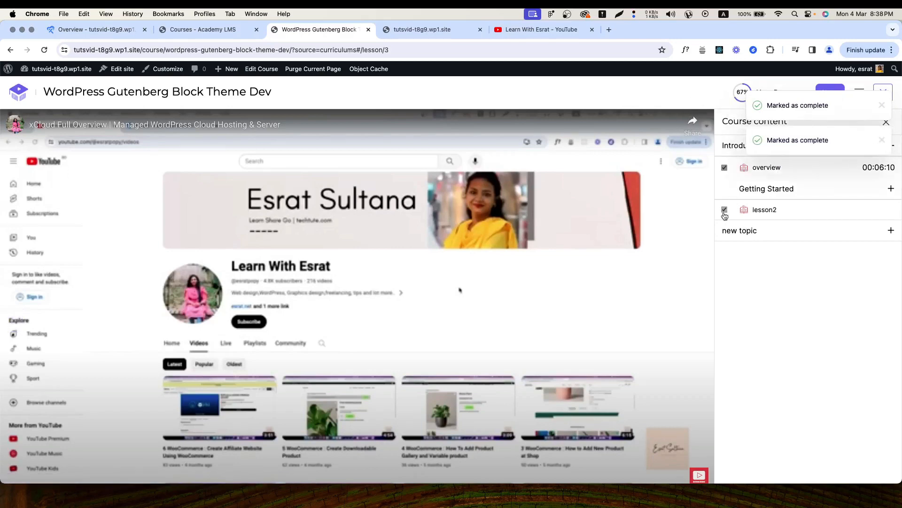
{"action": "left_click", "coordinate": [741, 231]}
{"action": "left_click", "coordinate": [724, 189]}
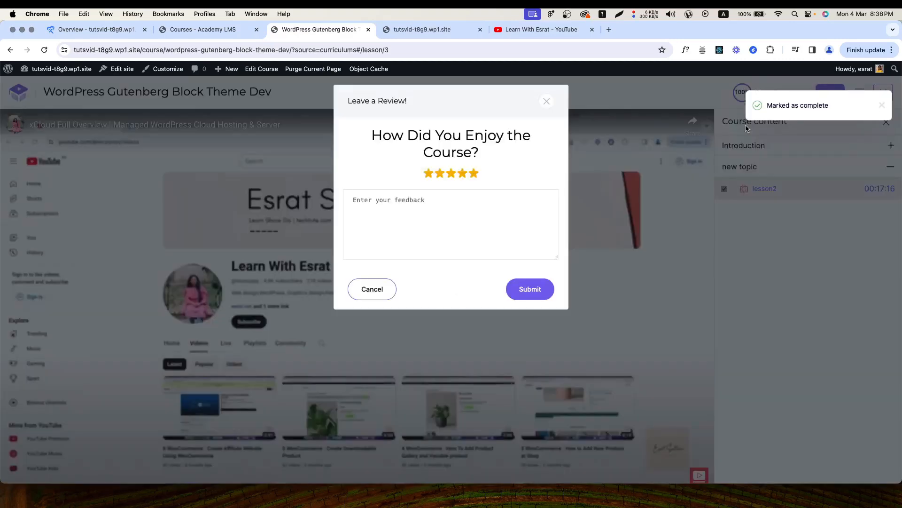
Submit a five-star course review with the feedback "user feedback".
{"action": "left_click", "coordinate": [441, 211]}
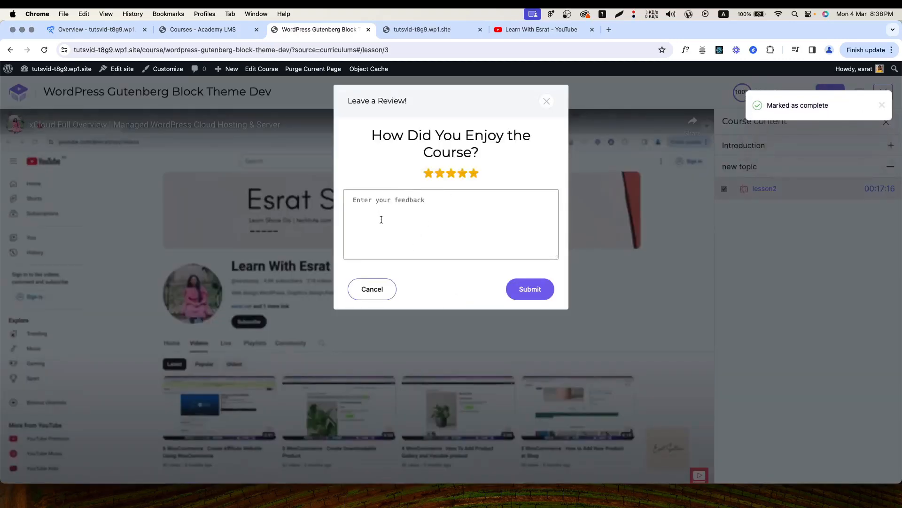
{"action": "type", "text": "user feedback"}
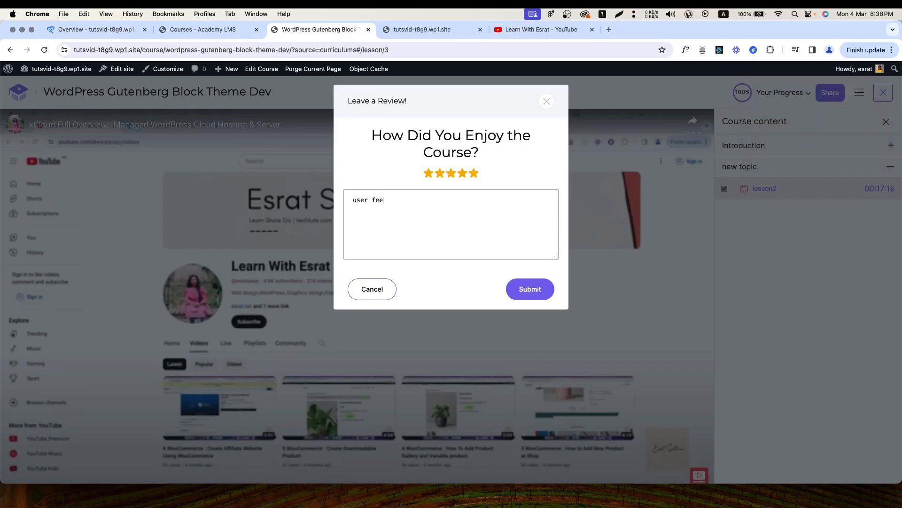
{"action": "left_click", "coordinate": [525, 291]}
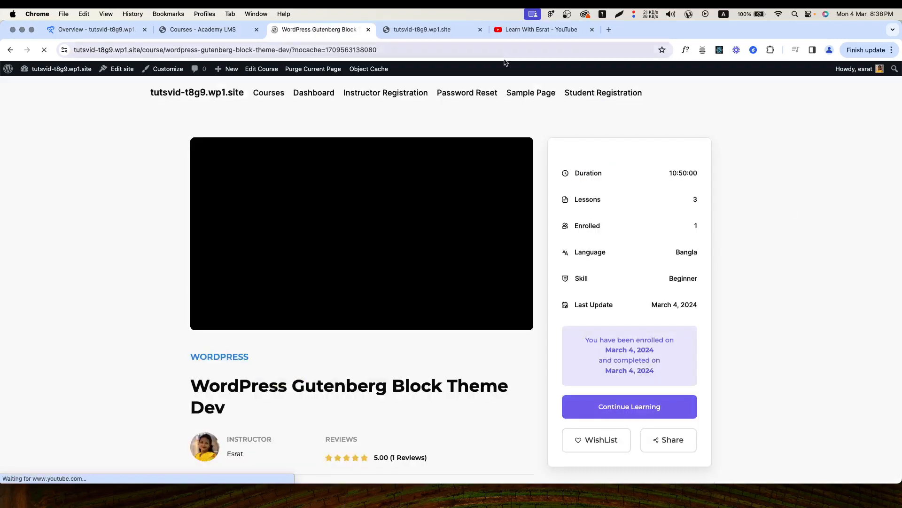
Examine the Student Feedback ratings, the submitted review and the enrollment details on the course page.
{"action": "scroll", "coordinate": [351, 356], "scroll_direction": "down", "scroll_amount": 10}
{"action": "scroll", "coordinate": [351, 356], "scroll_direction": "down", "scroll_amount": 4}
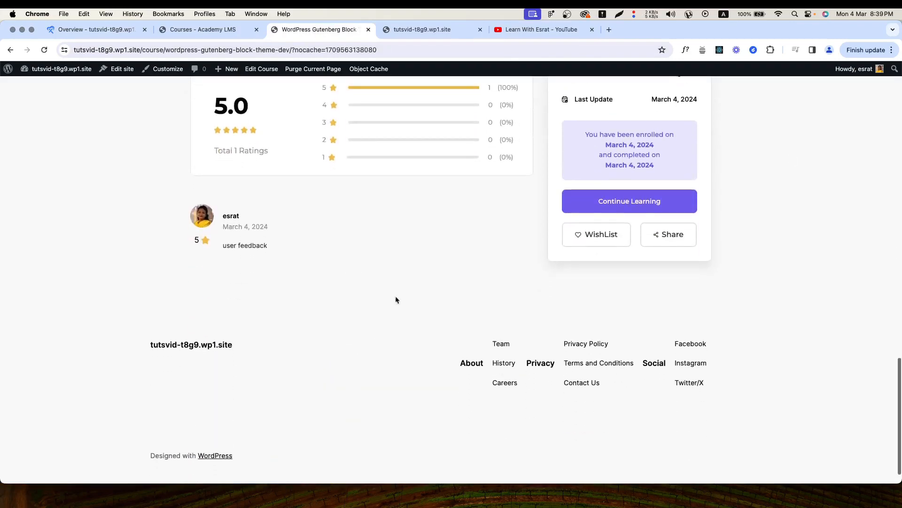
{"action": "scroll", "coordinate": [288, 131], "scroll_direction": "up", "scroll_amount": 2}
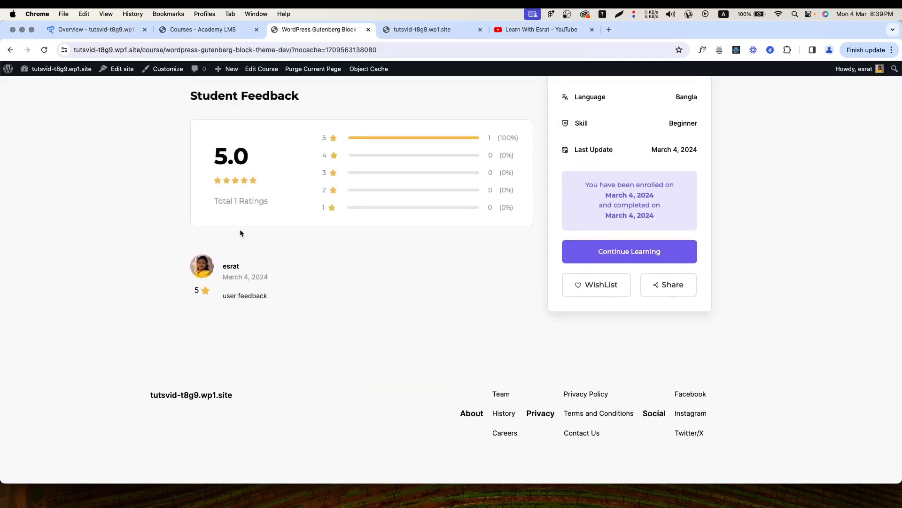
{"action": "scroll", "coordinate": [295, 247], "scroll_direction": "up", "scroll_amount": 3}
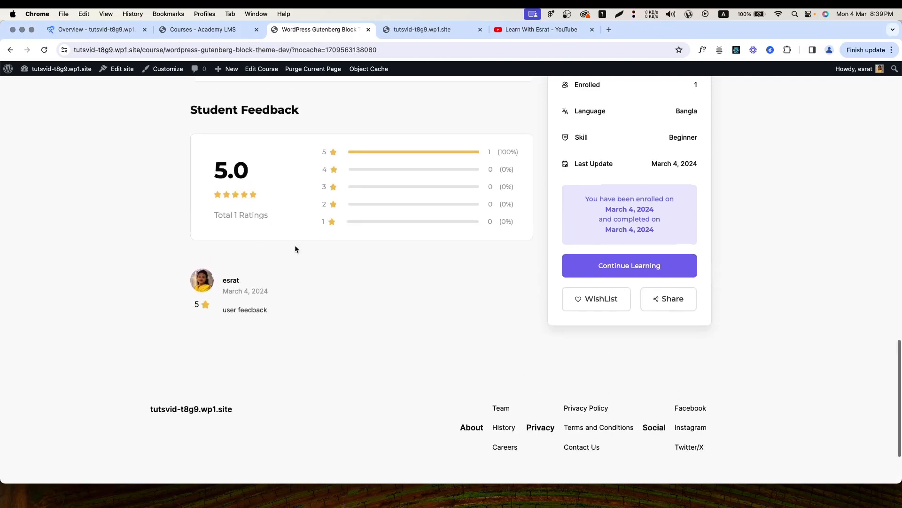
{"action": "scroll", "coordinate": [295, 247], "scroll_direction": "up", "scroll_amount": 15}
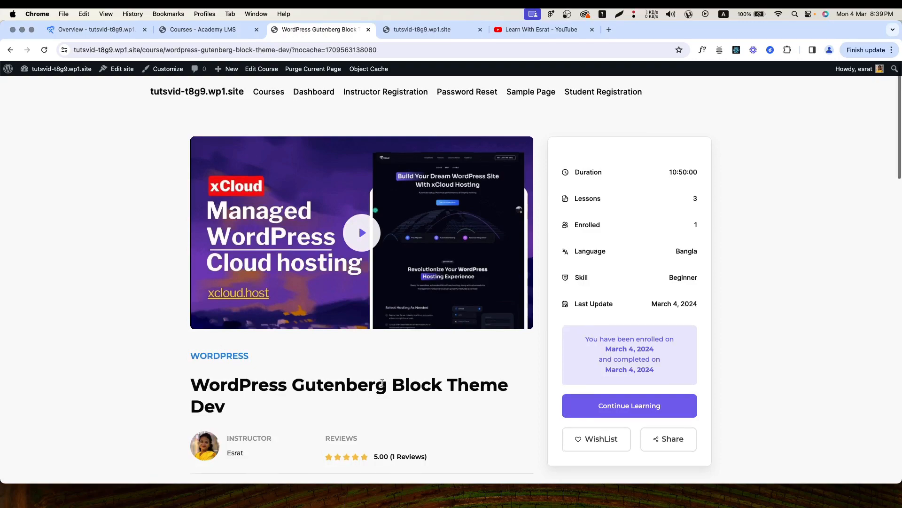
{"action": "scroll", "coordinate": [382, 384], "scroll_direction": "down", "scroll_amount": 10}
{"action": "scroll", "coordinate": [382, 384], "scroll_direction": "down", "scroll_amount": 3}
{"action": "scroll", "coordinate": [381, 384], "scroll_direction": "up", "scroll_amount": 15}
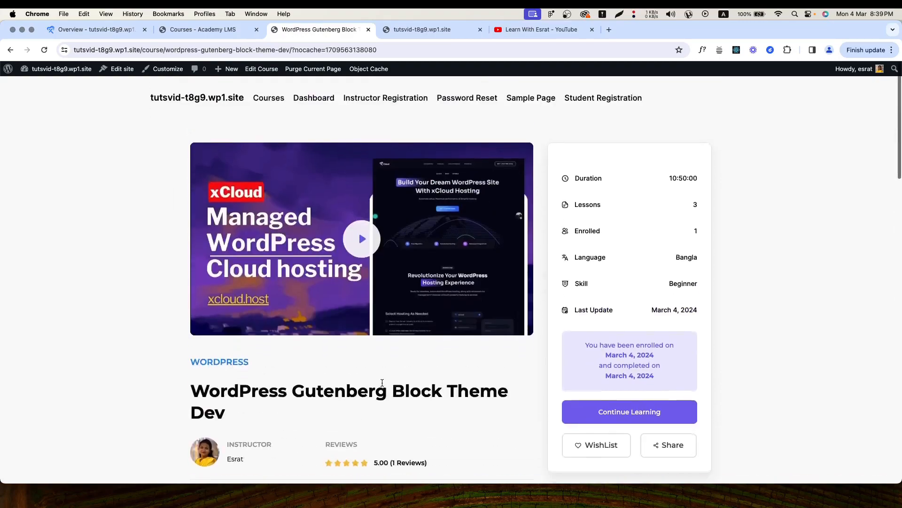